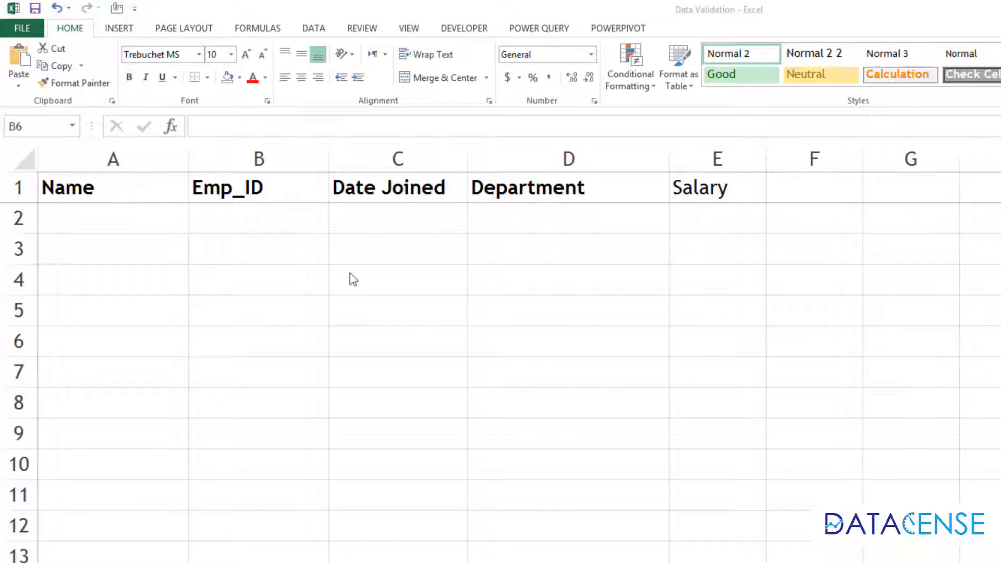
# Step: Examine the header row and the empty entry cells under Name, Emp_ID, Date Joined, Department and Salary
pyautogui.click(125, 183)
pyautogui.moveTo(124, 183); pyautogui.dragTo(739, 174)
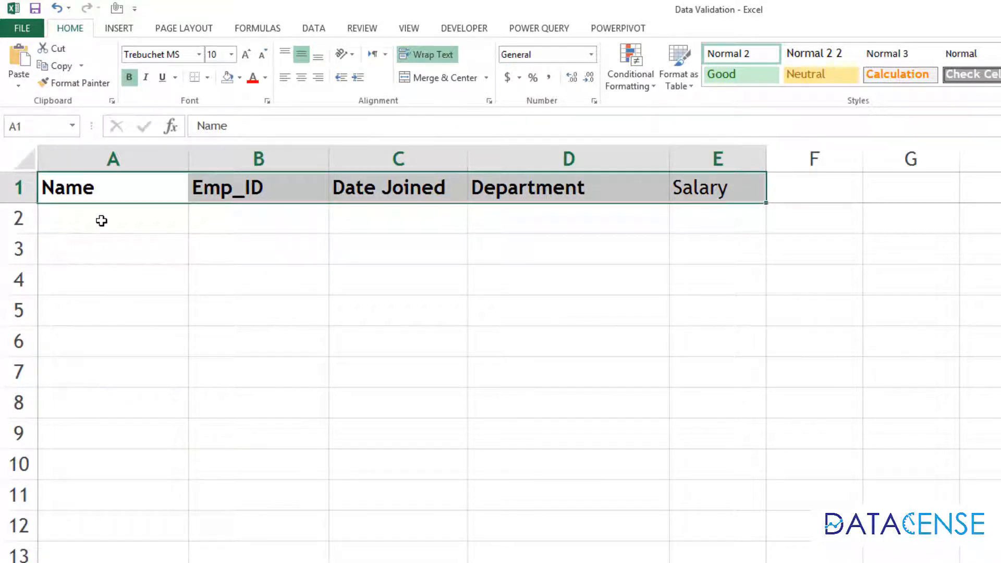
pyautogui.moveTo(101, 218); pyautogui.dragTo(698, 335)
pyautogui.click(698, 335)
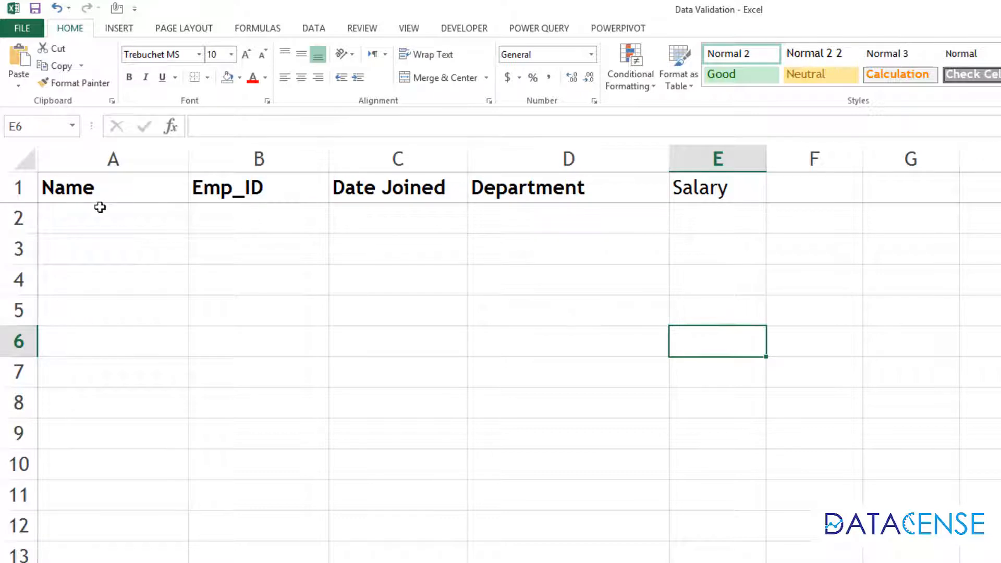
pyautogui.moveTo(99, 188); pyautogui.dragTo(700, 342)
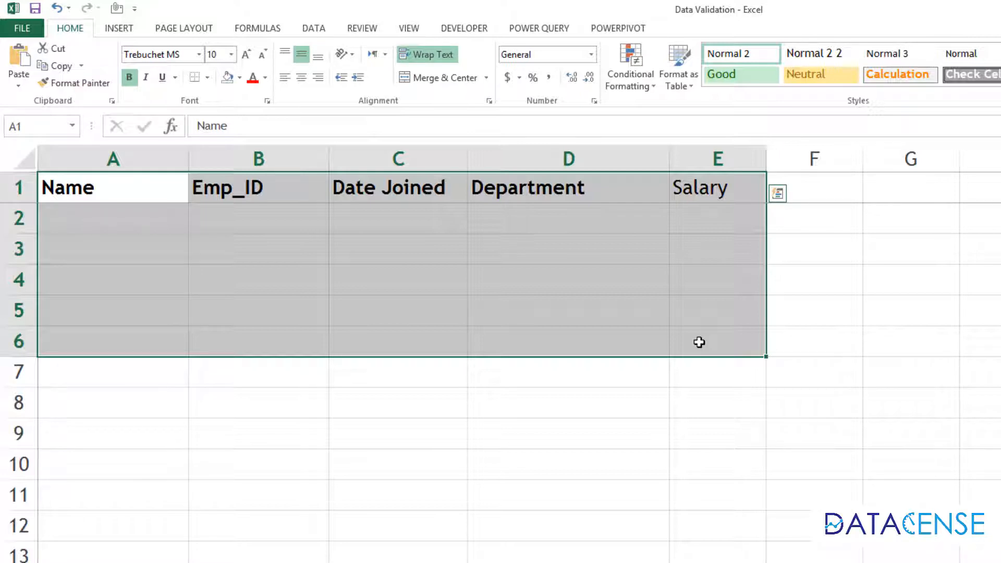
pyautogui.click(700, 342)
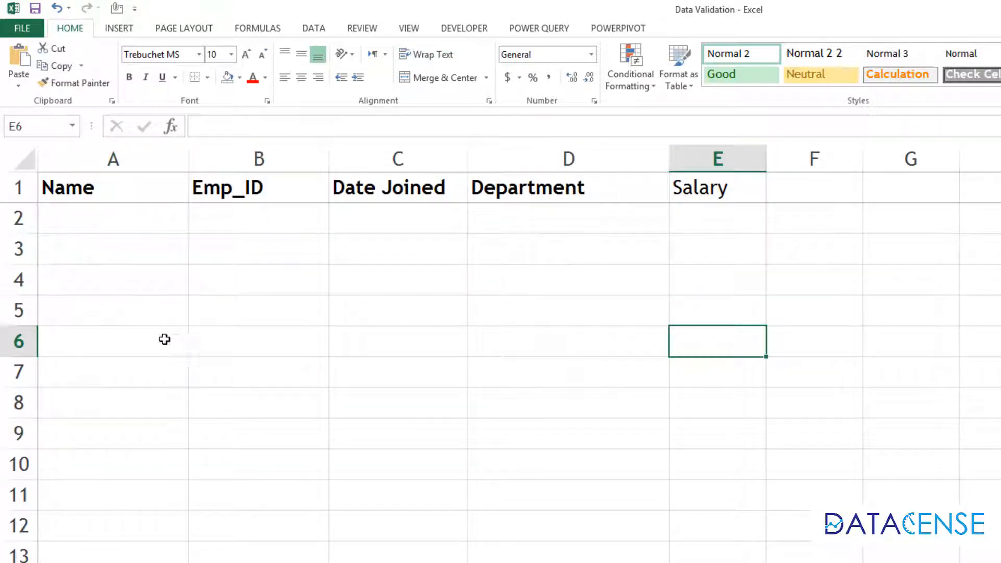
pyautogui.moveTo(107, 189); pyautogui.dragTo(693, 187)
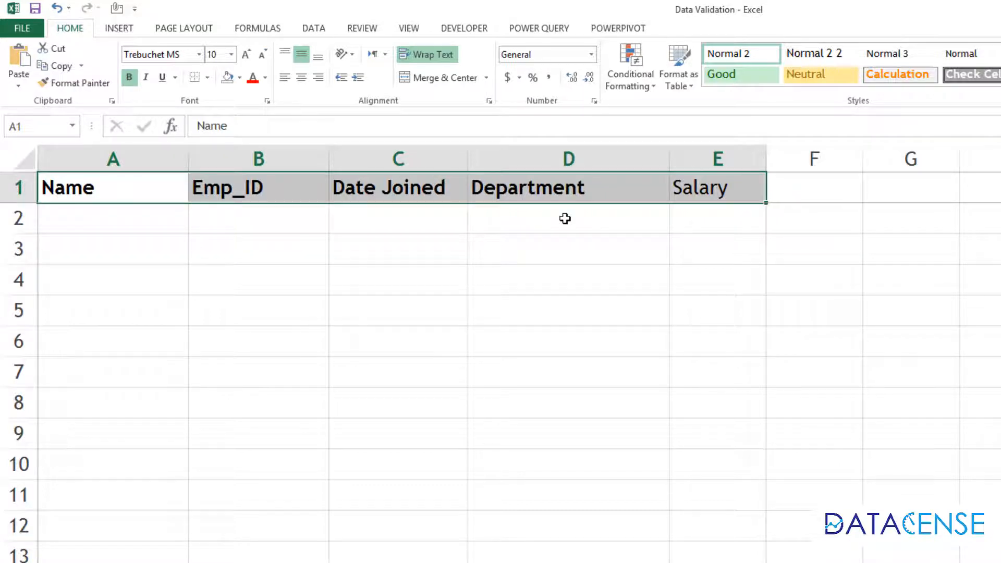
pyautogui.moveTo(569, 339); pyautogui.dragTo(570, 324)
pyautogui.moveTo(700, 226); pyautogui.dragTo(693, 444)
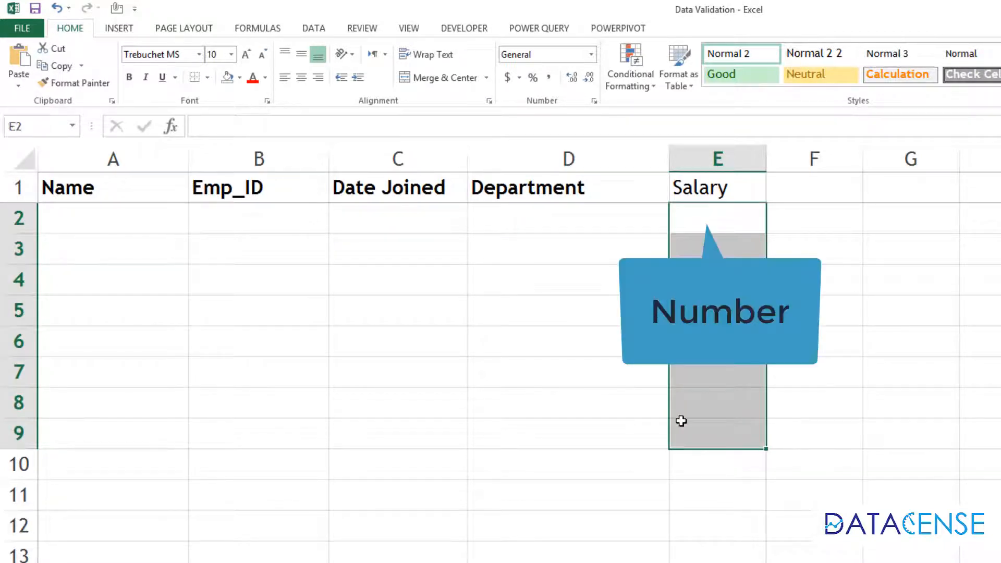
pyautogui.click(546, 219)
pyautogui.moveTo(545, 236); pyautogui.dragTo(548, 398)
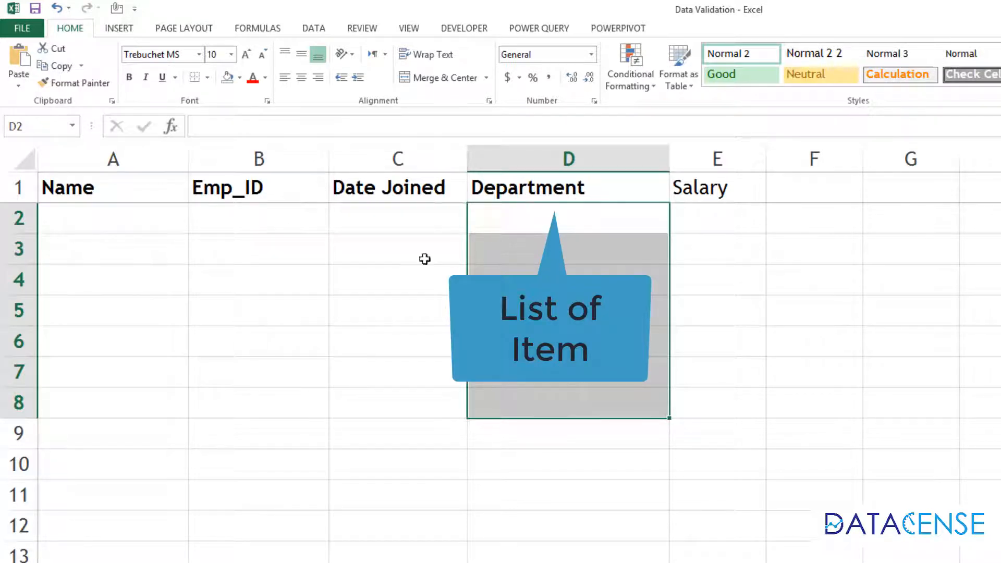
pyautogui.moveTo(374, 217); pyautogui.dragTo(368, 480)
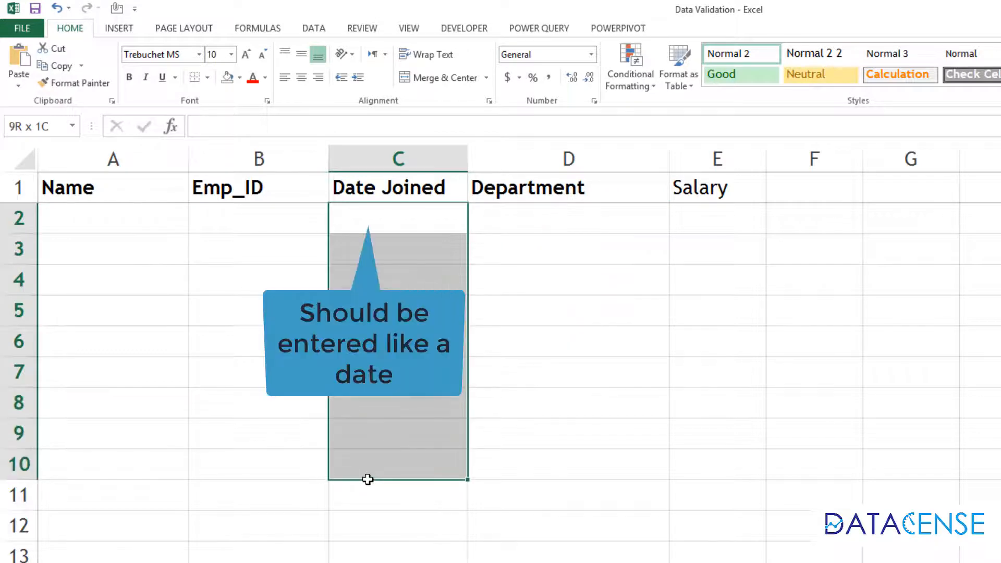
pyautogui.moveTo(240, 219); pyautogui.dragTo(246, 430)
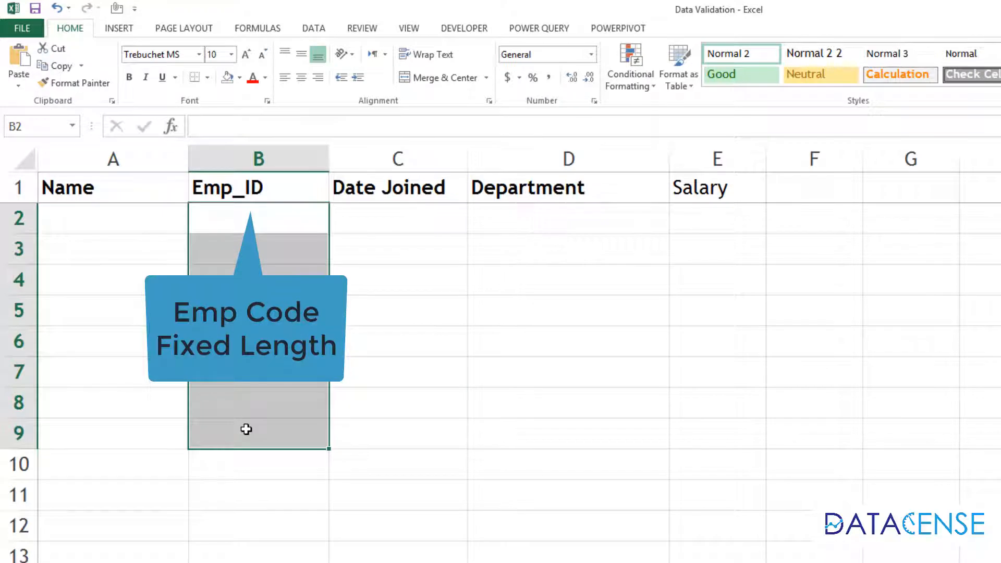
pyautogui.moveTo(258, 219); pyautogui.dragTo(245, 424)
pyautogui.moveTo(105, 217); pyautogui.dragTo(121, 413)
pyautogui.click(525, 411)
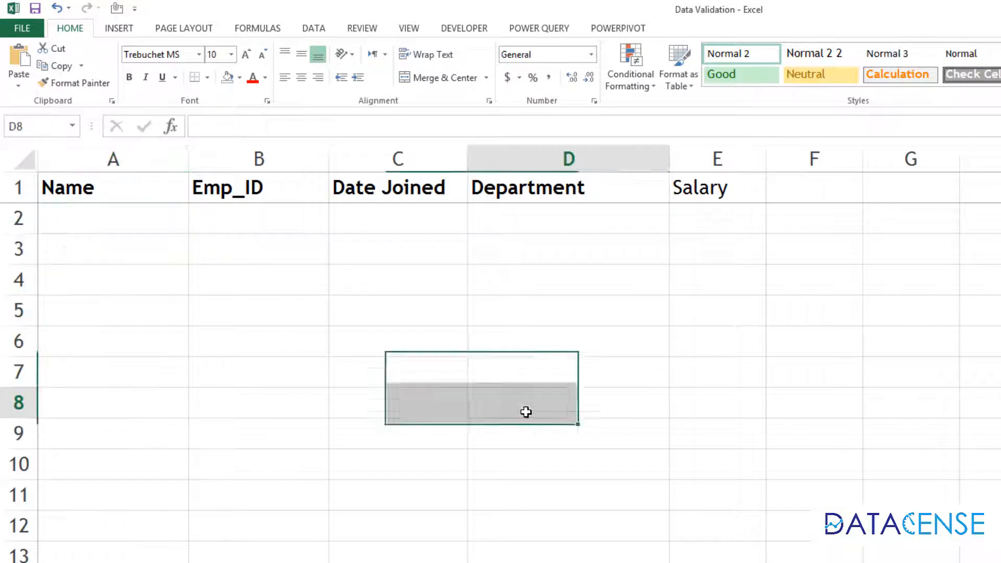
# Step: Convert the range A1:E2 into a table with headers and set the header text colour to black
pyautogui.click(118, 188)
pyautogui.moveTo(159, 204); pyautogui.dragTo(701, 235)
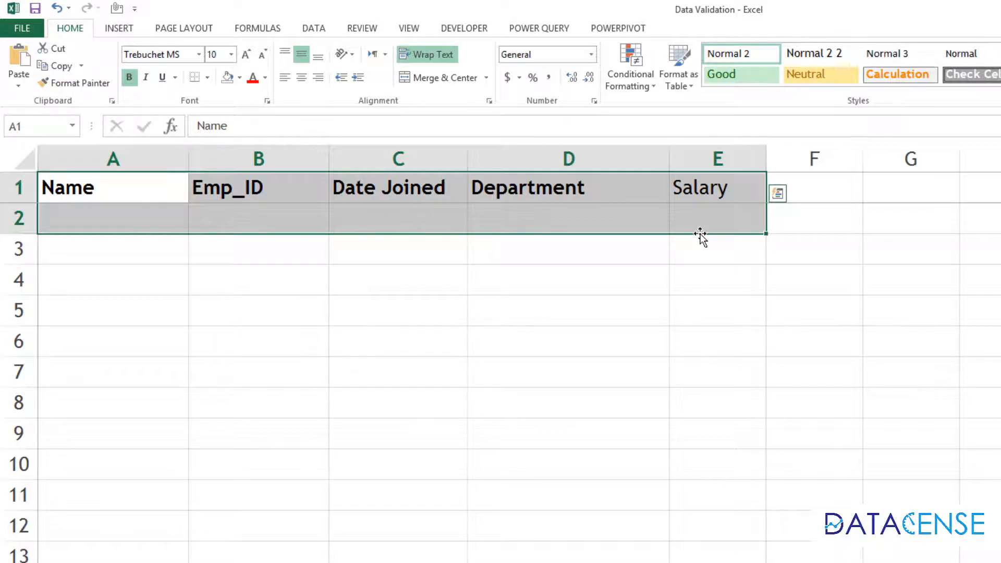
pyautogui.hotkey('ctrl', 't')
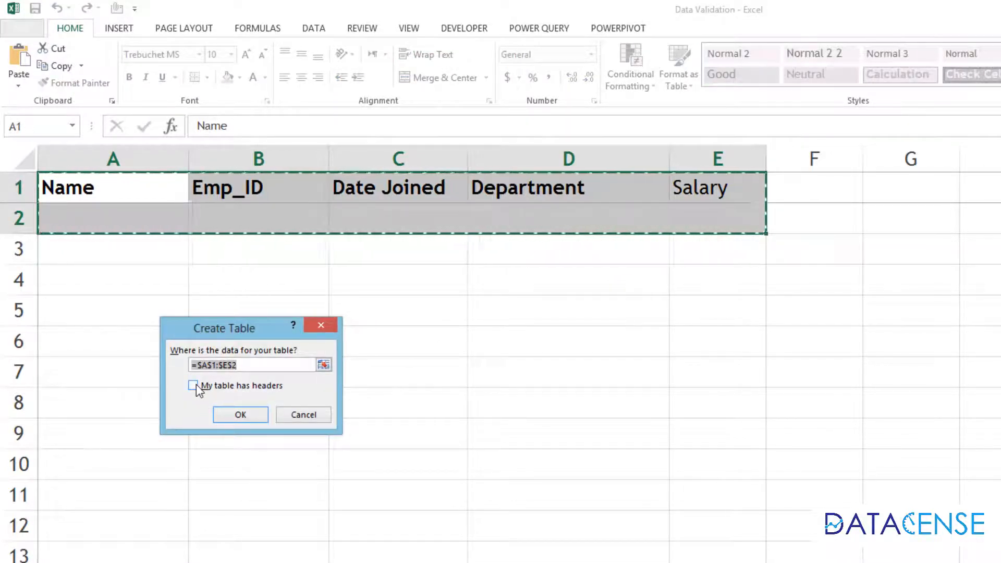
pyautogui.click(196, 387)
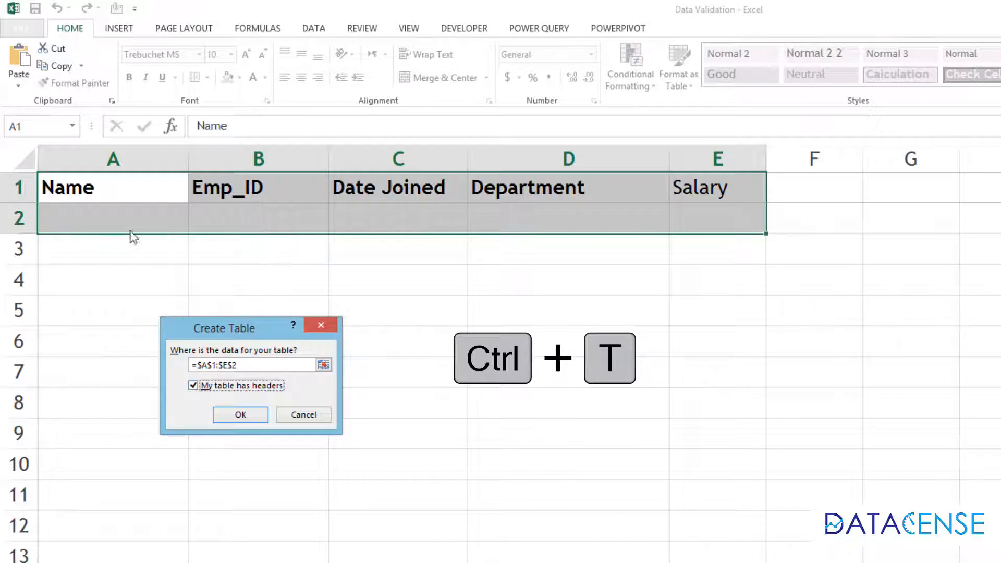
pyautogui.click(231, 417)
pyautogui.click(321, 308)
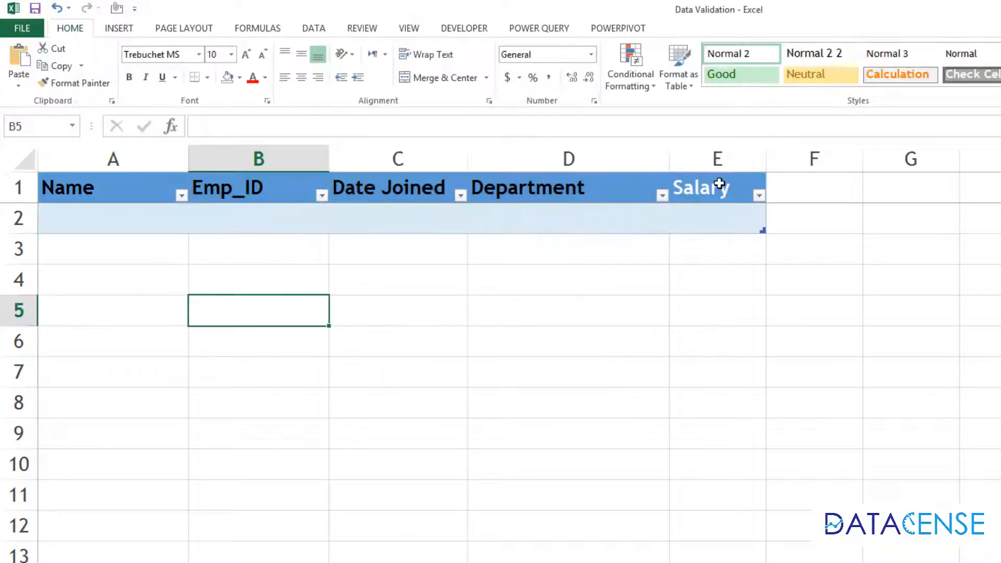
pyautogui.moveTo(720, 185); pyautogui.dragTo(330, 200)
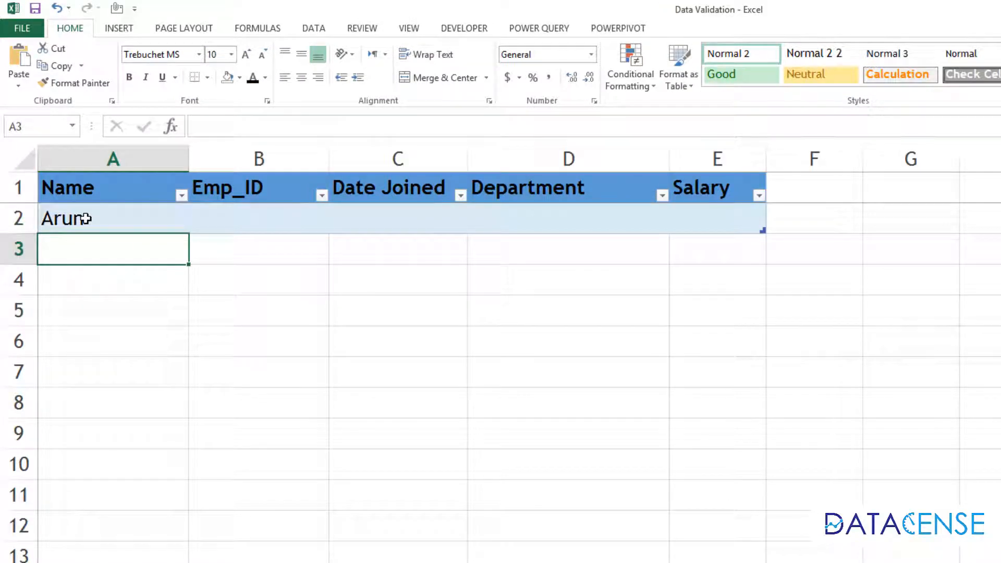
# Step: Enter a four-character sample employee ID in the first Emp_ID cell, B2
pyautogui.click(268, 223)
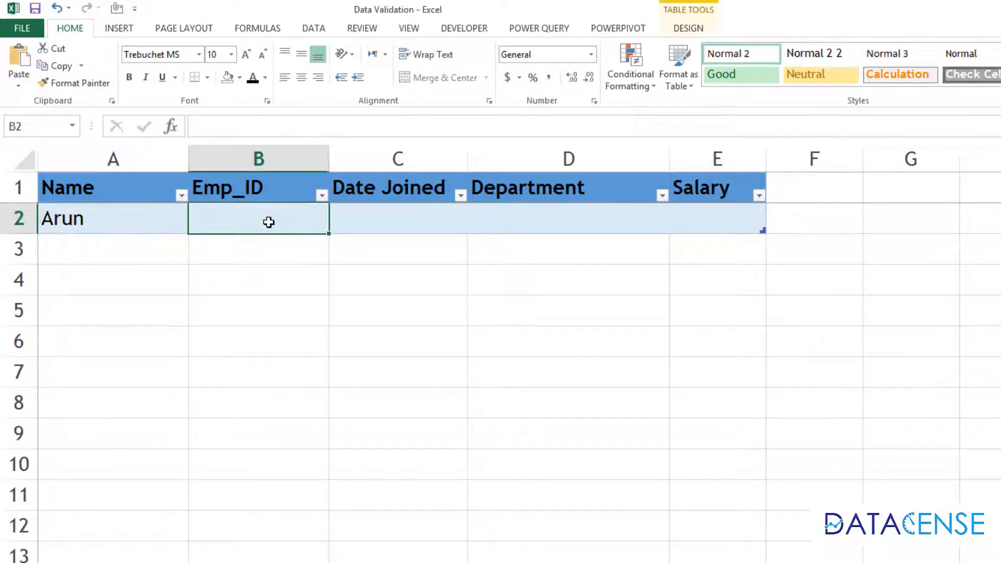
pyautogui.write('E00')
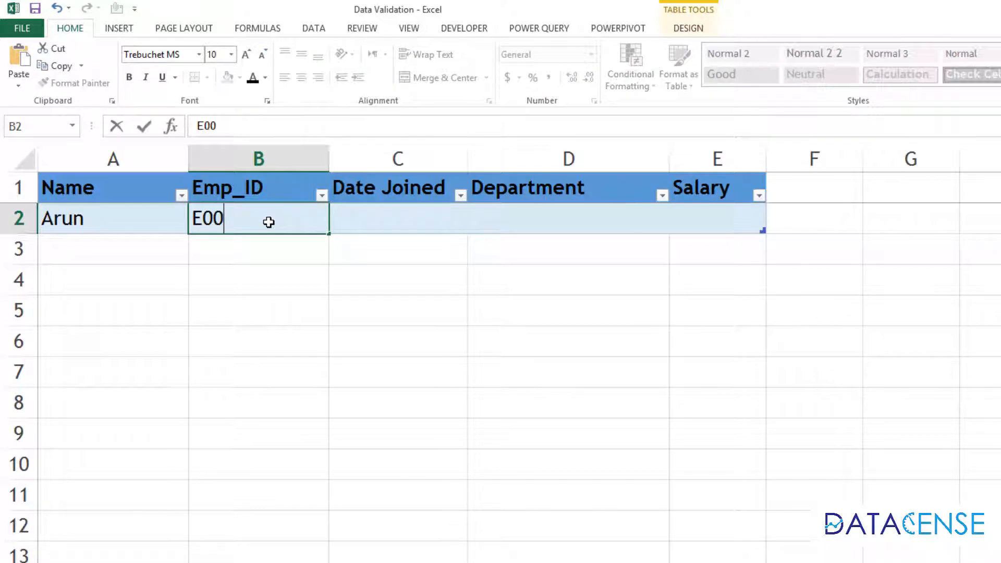
pyautogui.write('1')
pyautogui.press('Return')
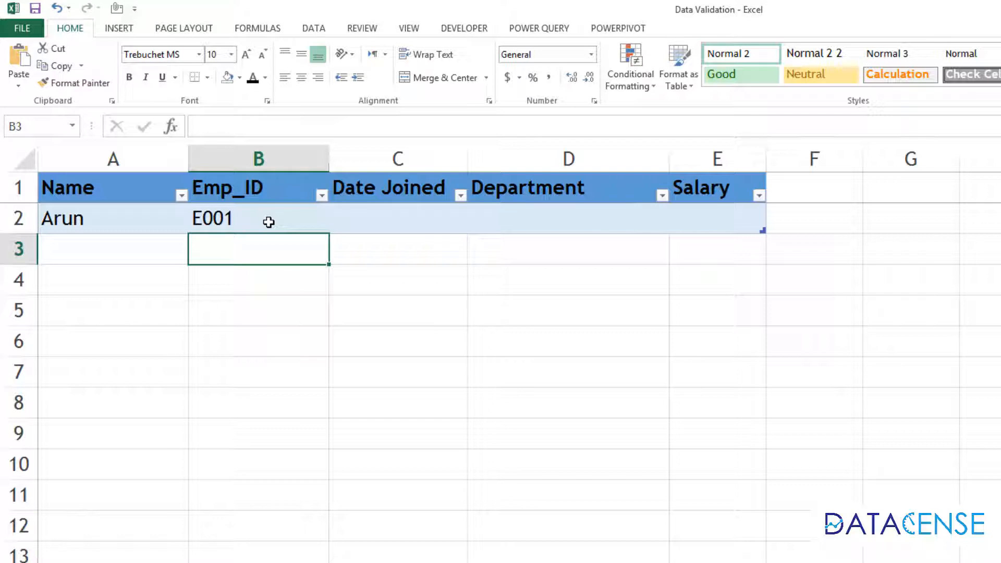
# Step: Replace the employee ID in B2 with a five-character sample code and clear the cell
pyautogui.click(270, 218)
pyautogui.write('E0022')
pyautogui.press('Return')
pyautogui.click(266, 217)
pyautogui.press('Delete')
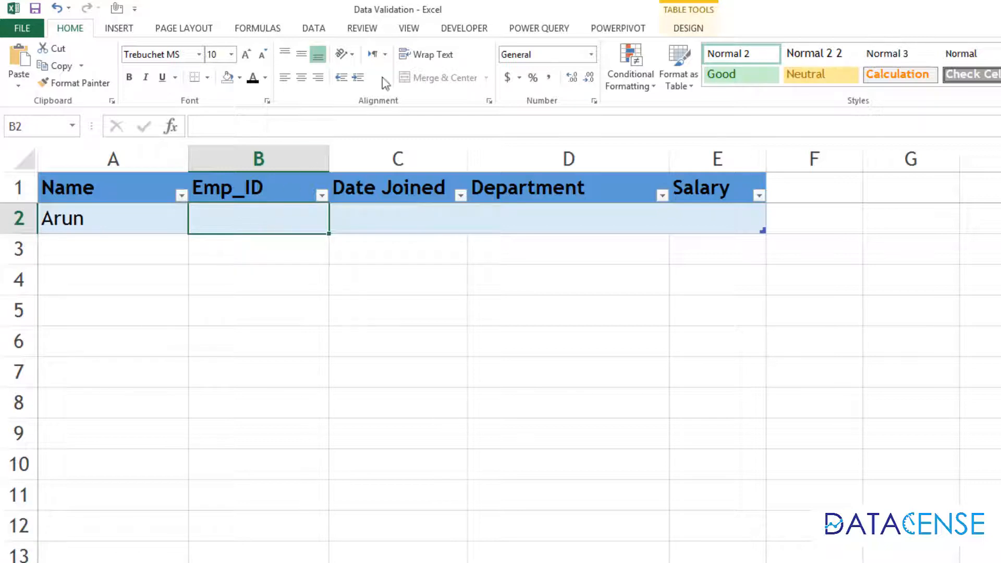
# Step: Set up a data validation rule on cell B2 allowing only a text length equal to 4
pyautogui.click(315, 29)
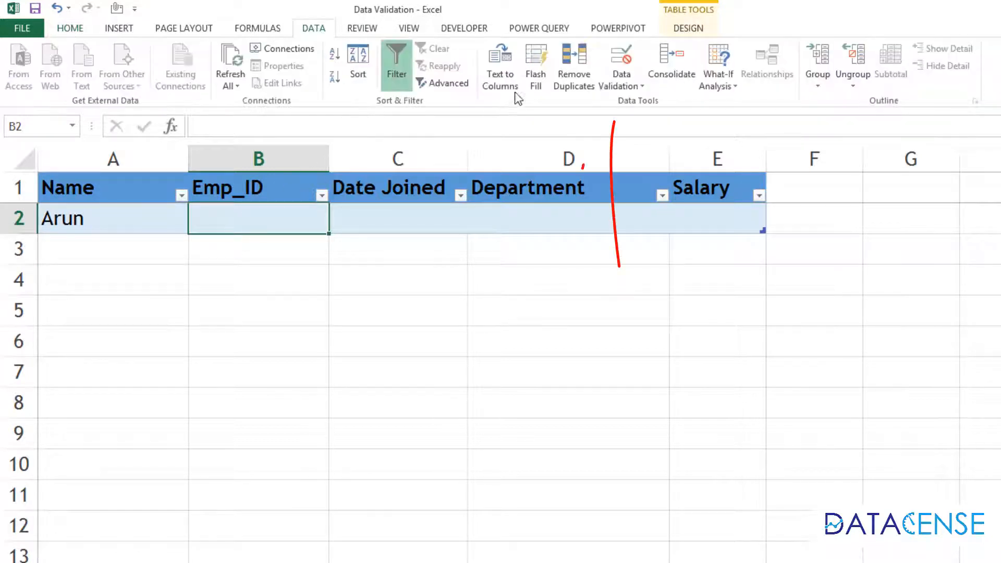
pyautogui.click(618, 58)
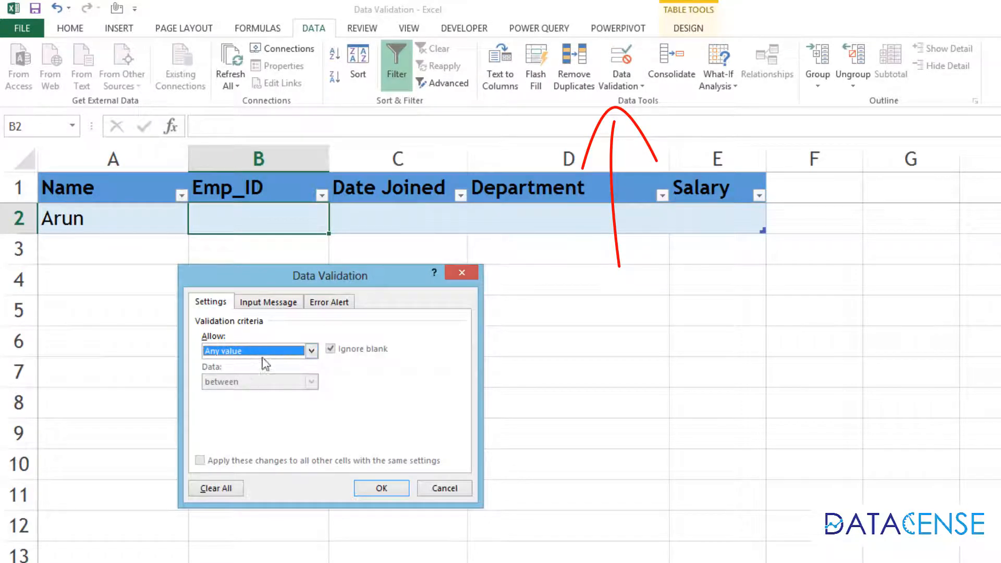
pyautogui.click(265, 351)
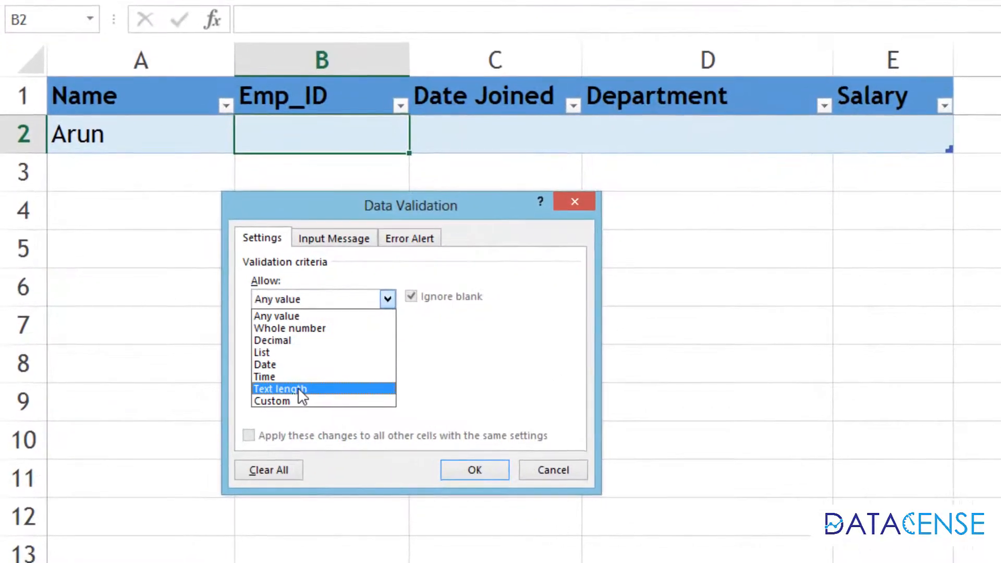
pyautogui.click(240, 419)
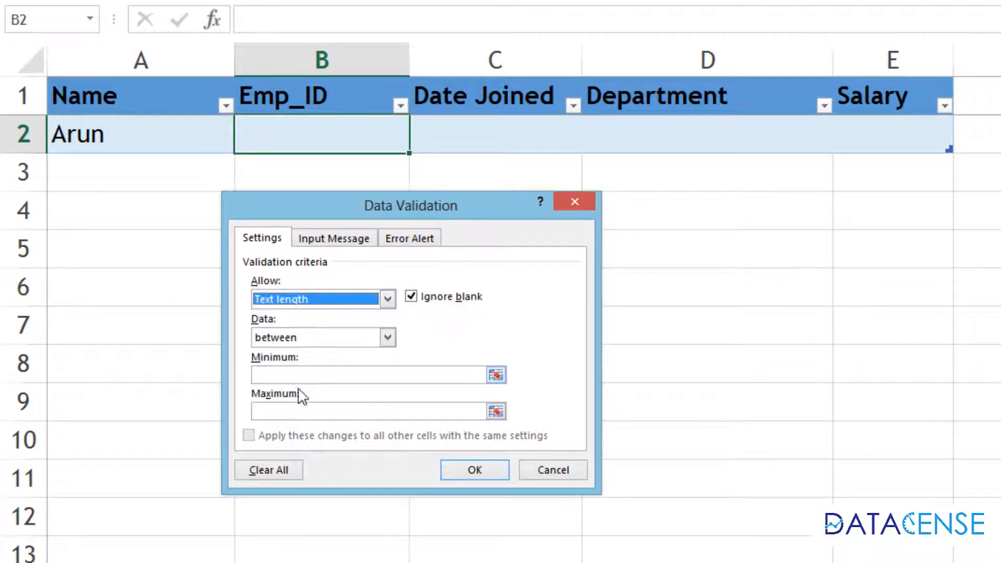
pyautogui.click(302, 337)
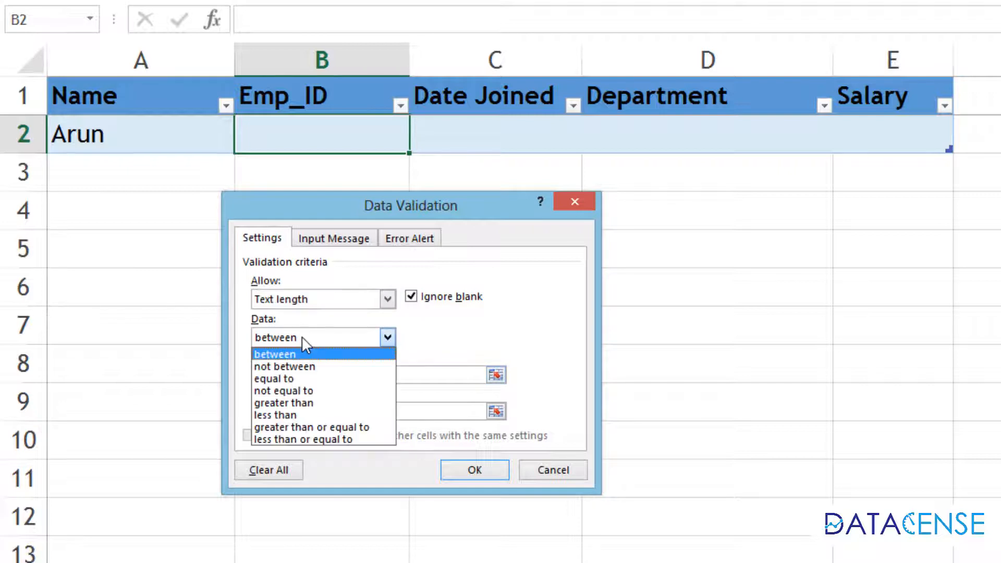
pyautogui.click(290, 379)
pyautogui.click(287, 376)
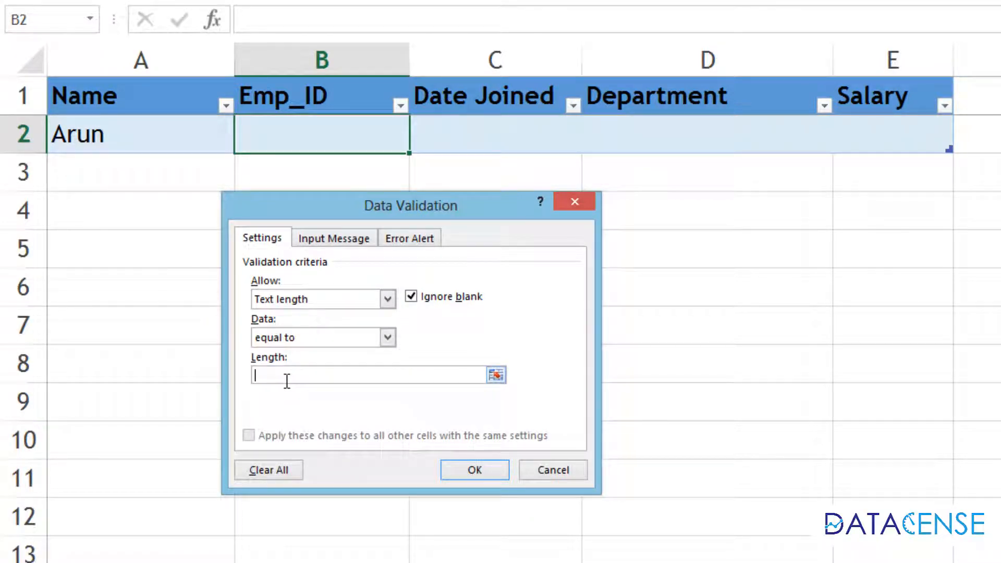
pyautogui.write('4')
# Step: Give the validation the input message "Emp Code should be only 4 char long" and the error message "follow the instructions.Dont use ur brain.. :-)"
pyautogui.click(359, 237)
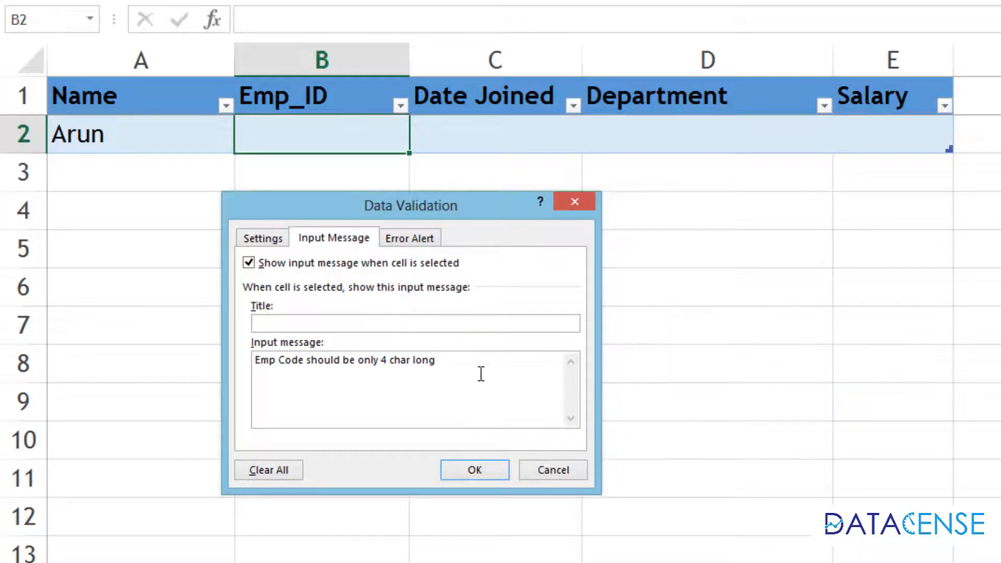
pyautogui.click(422, 244)
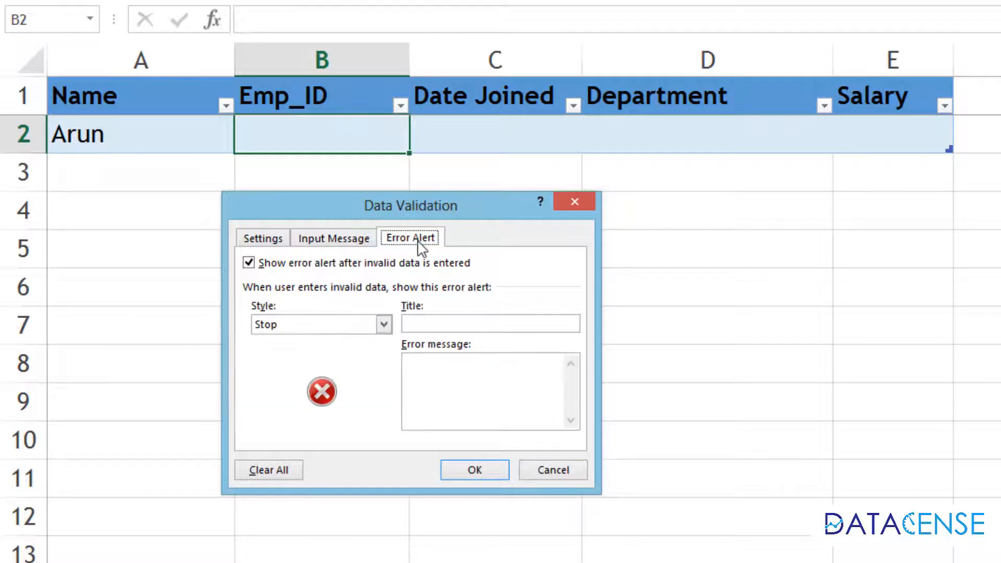
pyautogui.click(451, 382)
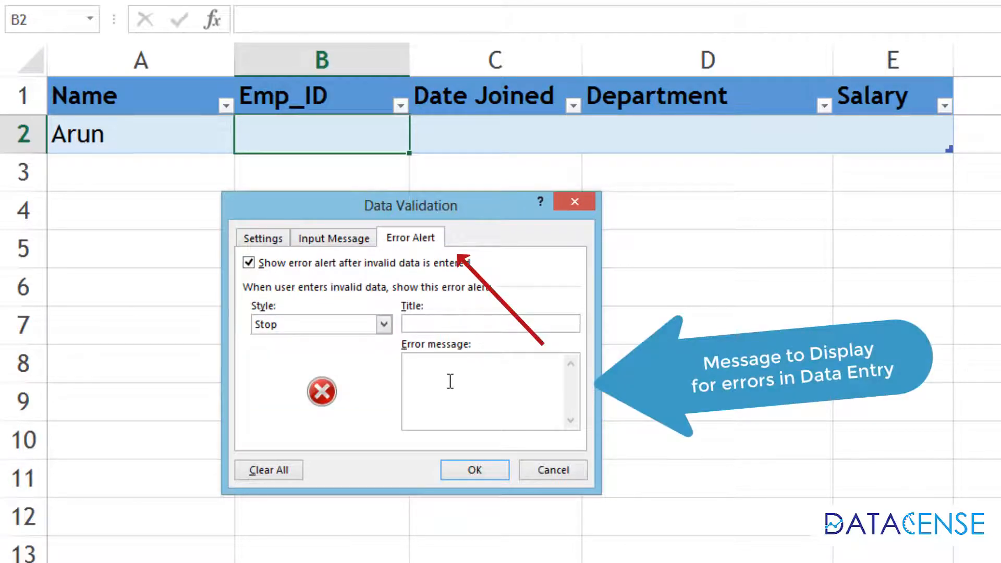
pyautogui.write('follow the instructions')
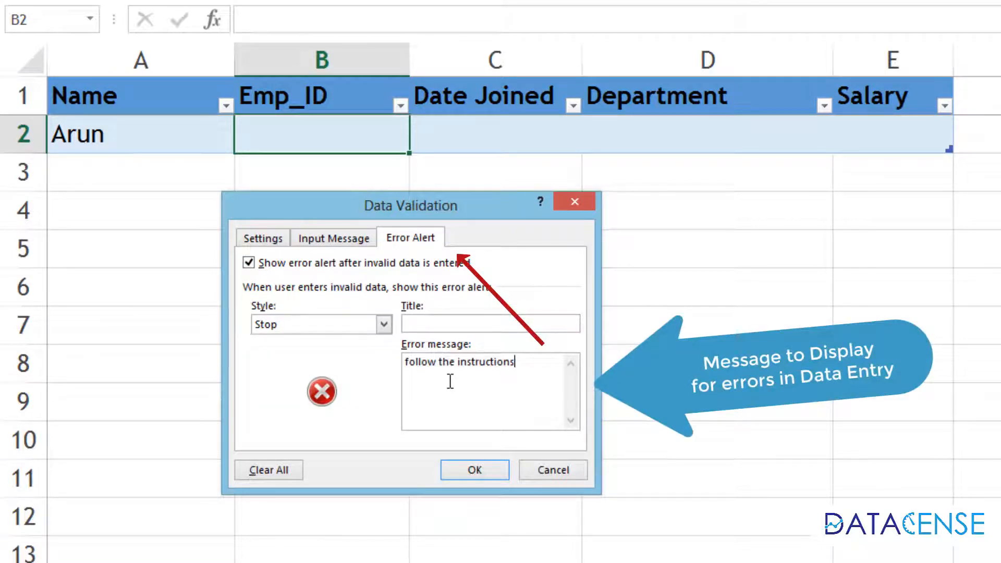
pyautogui.write('.Dont ')
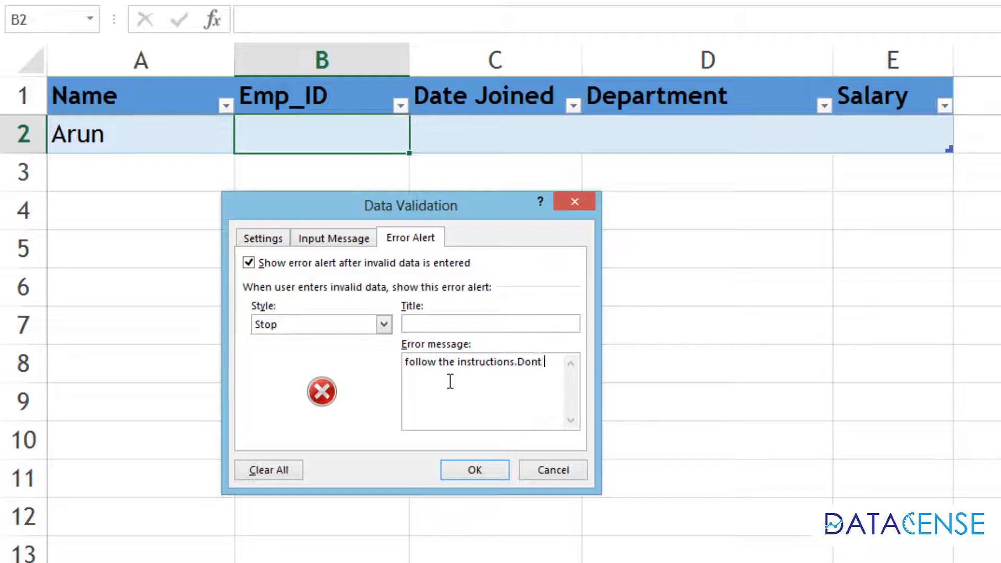
pyautogui.write('use ur brain... :-)')
pyautogui.click(483, 469)
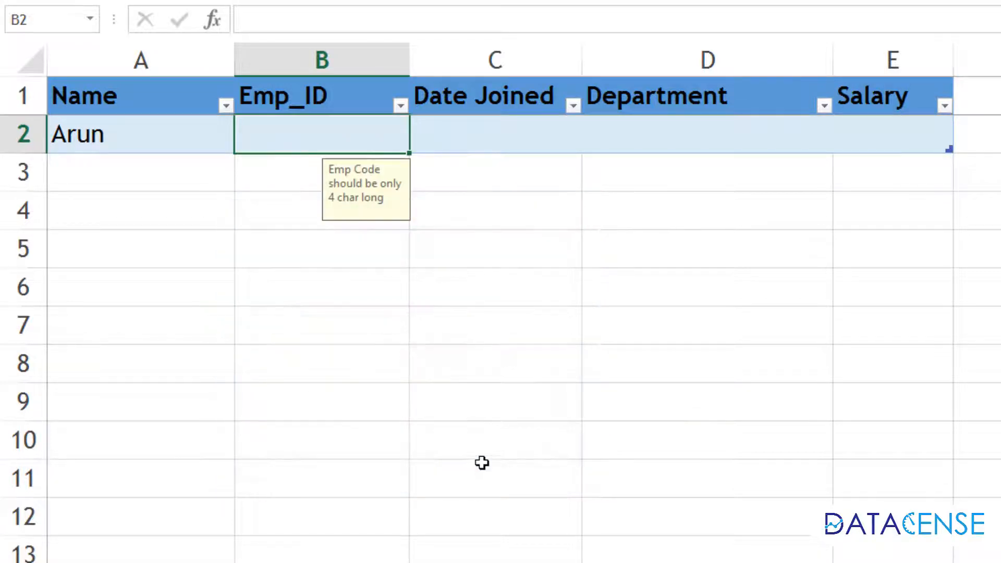
# Step: Enter a valid four-character employee ID in the validated cell B2
pyautogui.click(266, 199)
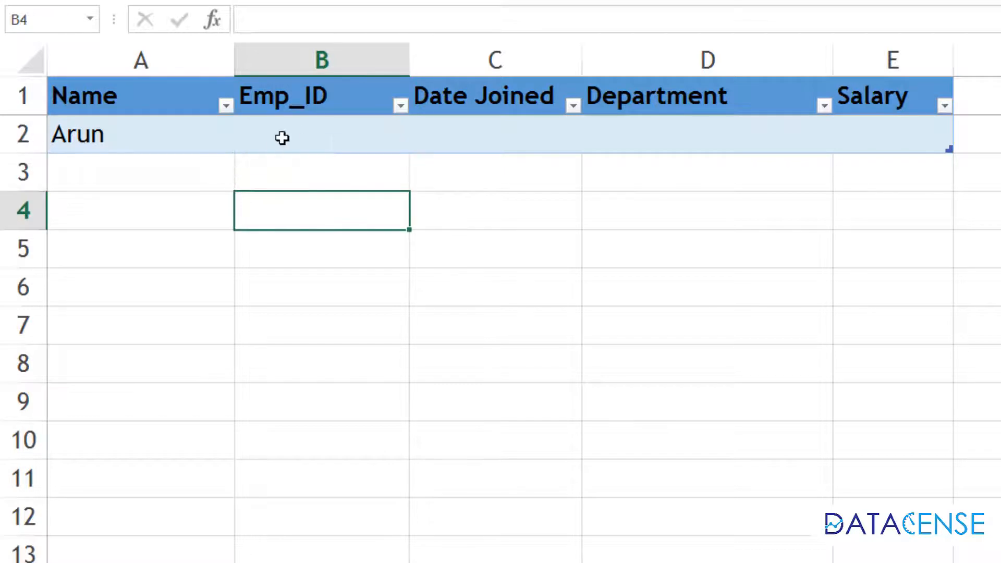
pyautogui.click(306, 137)
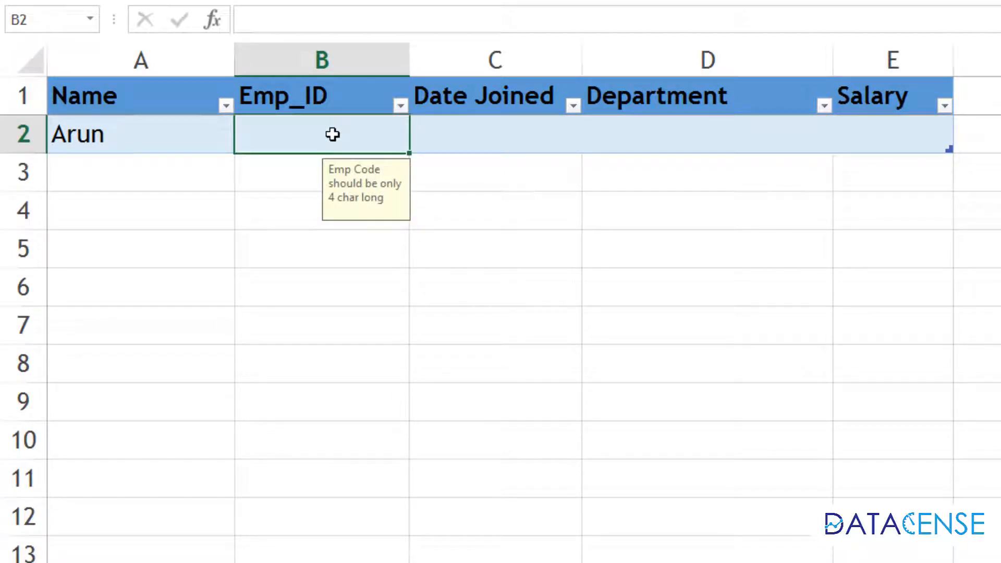
pyautogui.write('E001')
pyautogui.press('Return')
# Step: Try to extend the employee ID in B2 beyond four characters and dismiss the validation alert
pyautogui.doubleClick(332, 134)
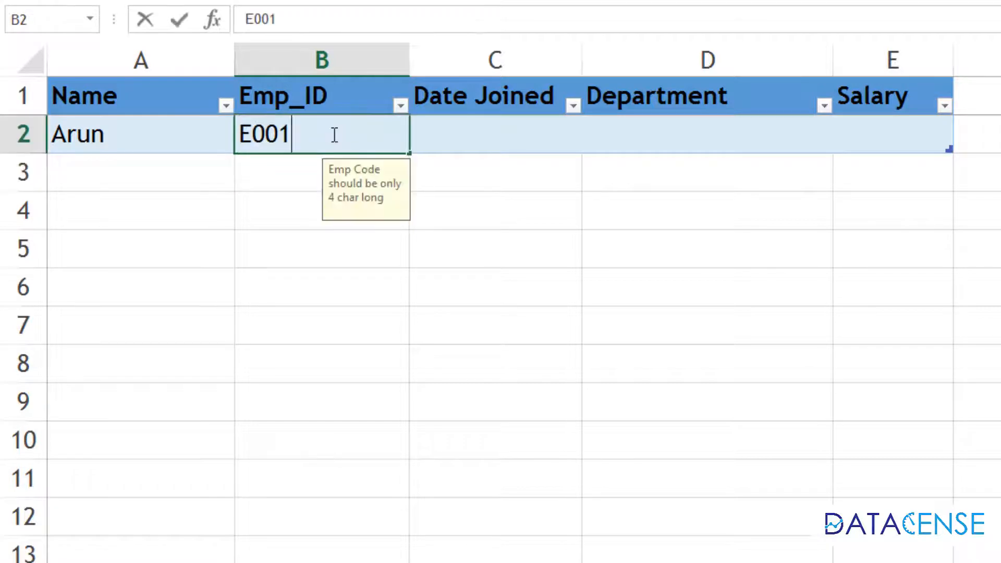
pyautogui.write('53')
pyautogui.press('Return')
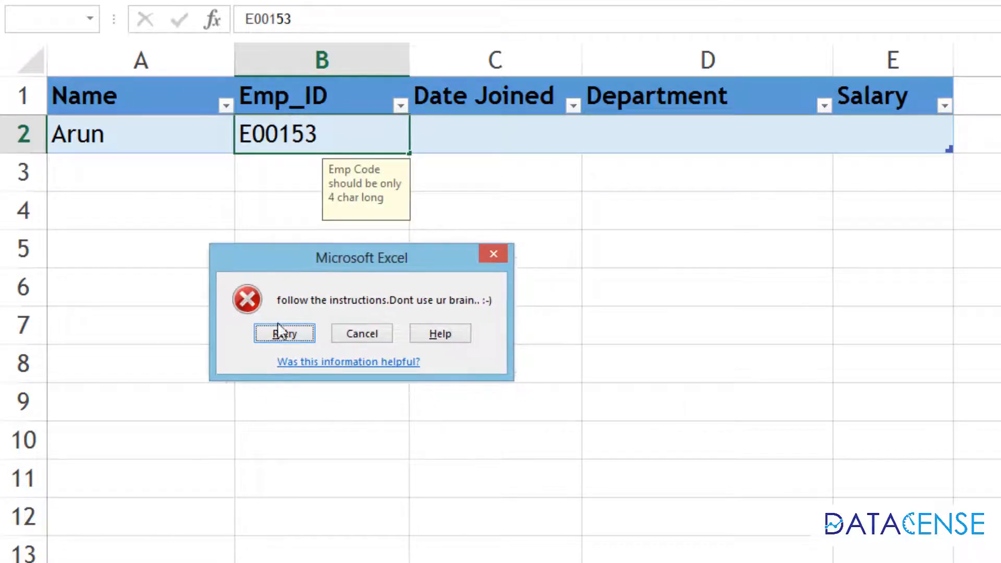
pyautogui.click(495, 255)
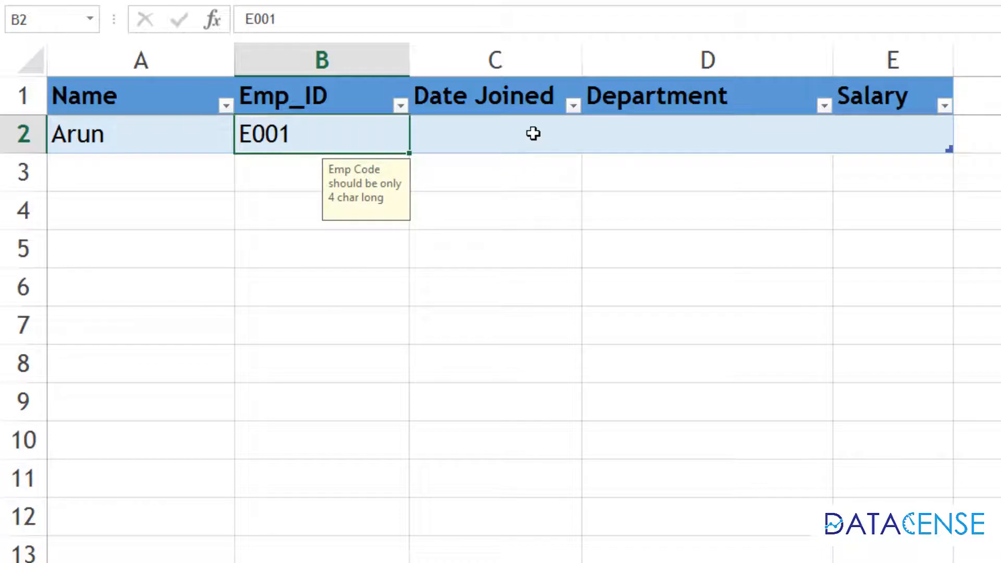
# Step: Set up a data validation rule on cell C2 under Date Joined allowing only dates greater than 1/1/2005
pyautogui.click(533, 131)
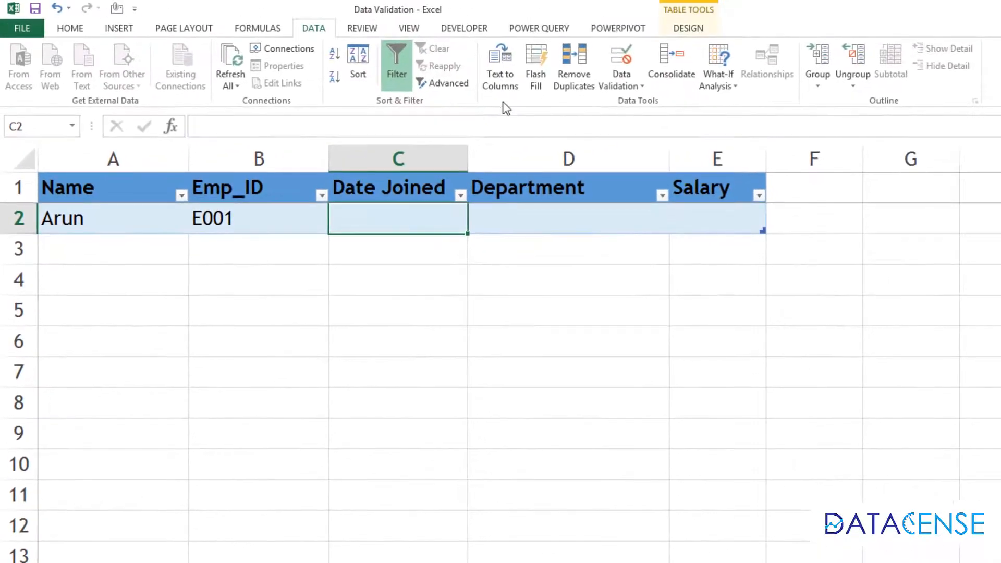
pyautogui.click(624, 67)
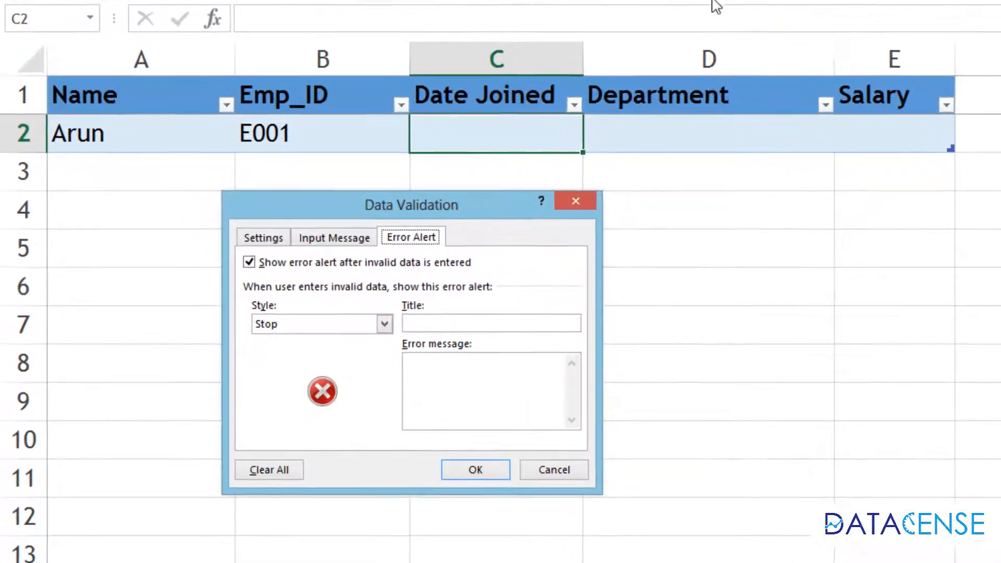
pyautogui.click(264, 236)
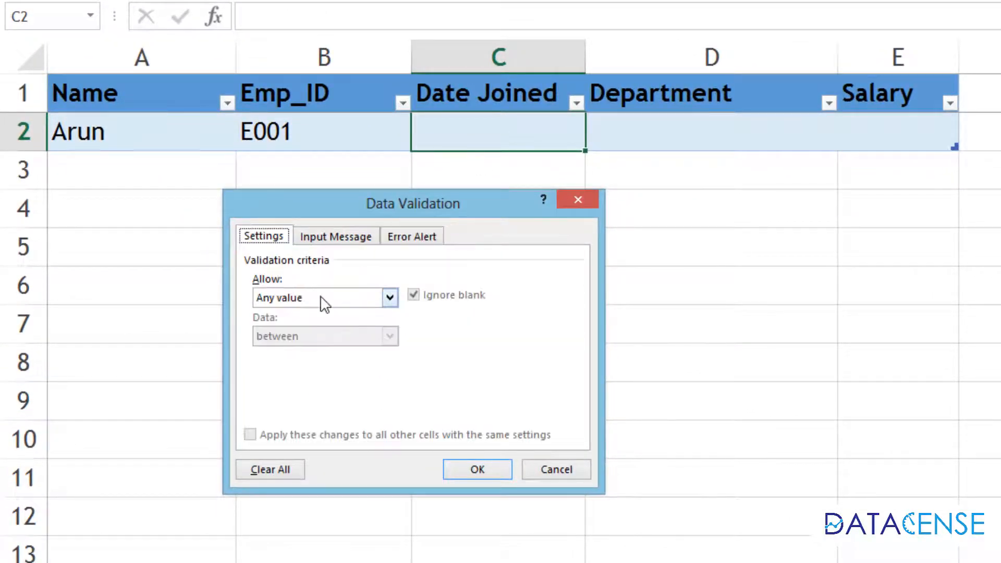
pyautogui.click(321, 296)
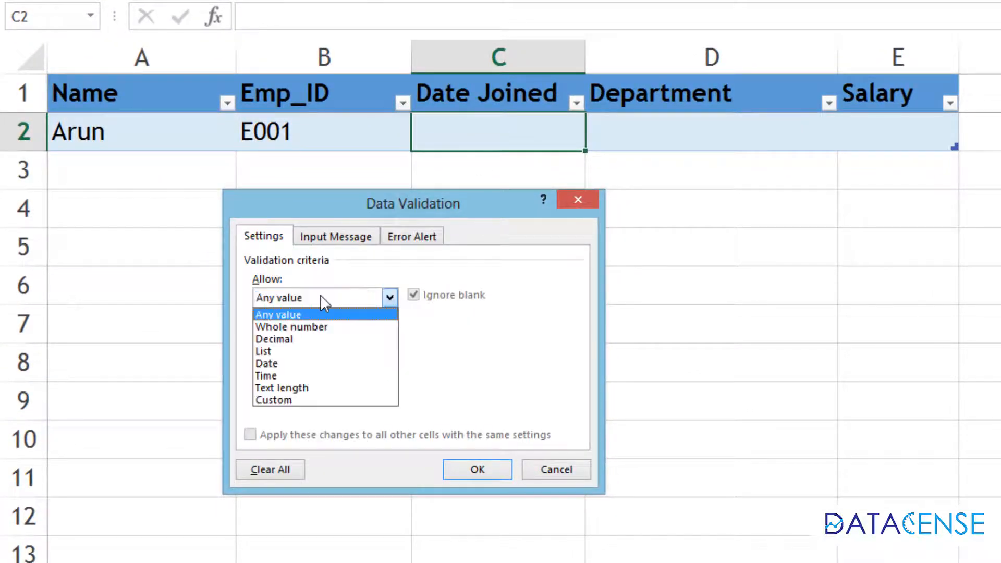
pyautogui.click(295, 364)
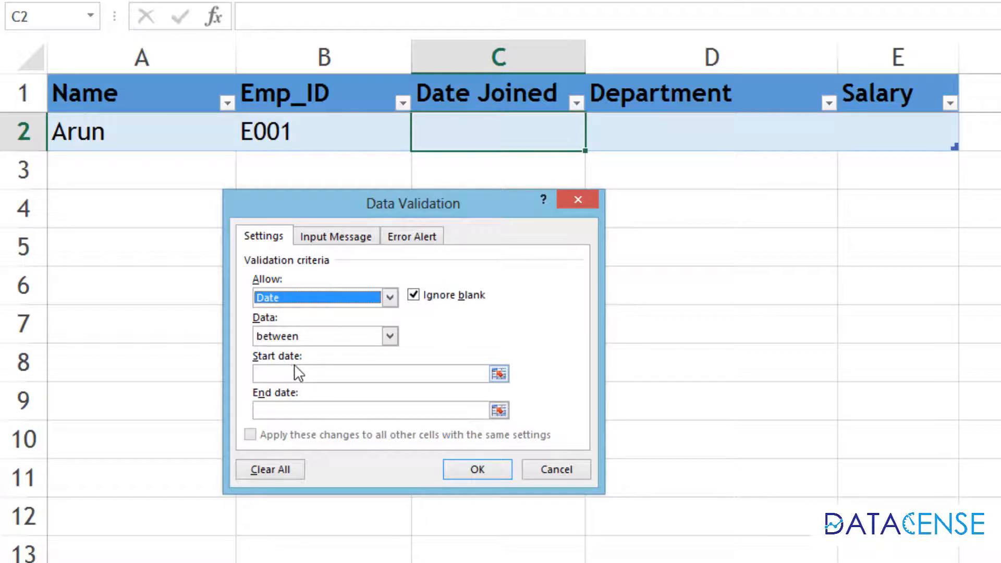
pyautogui.click(391, 336)
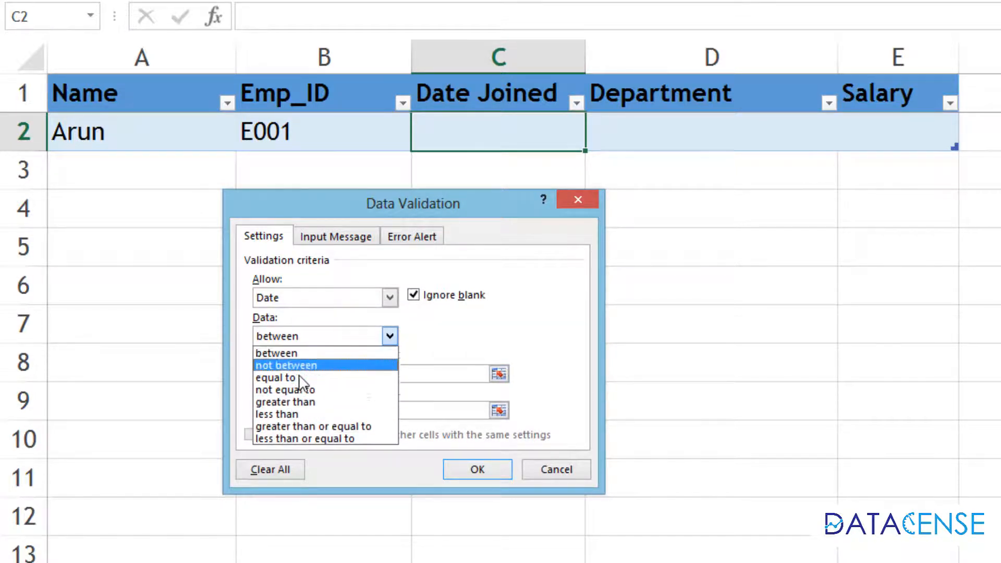
pyautogui.click(459, 347)
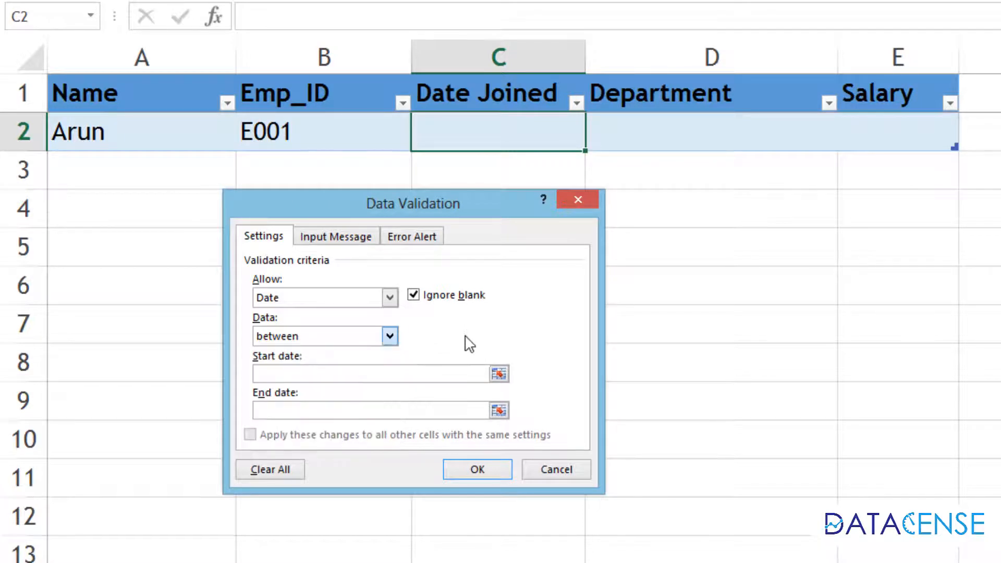
pyautogui.click(314, 376)
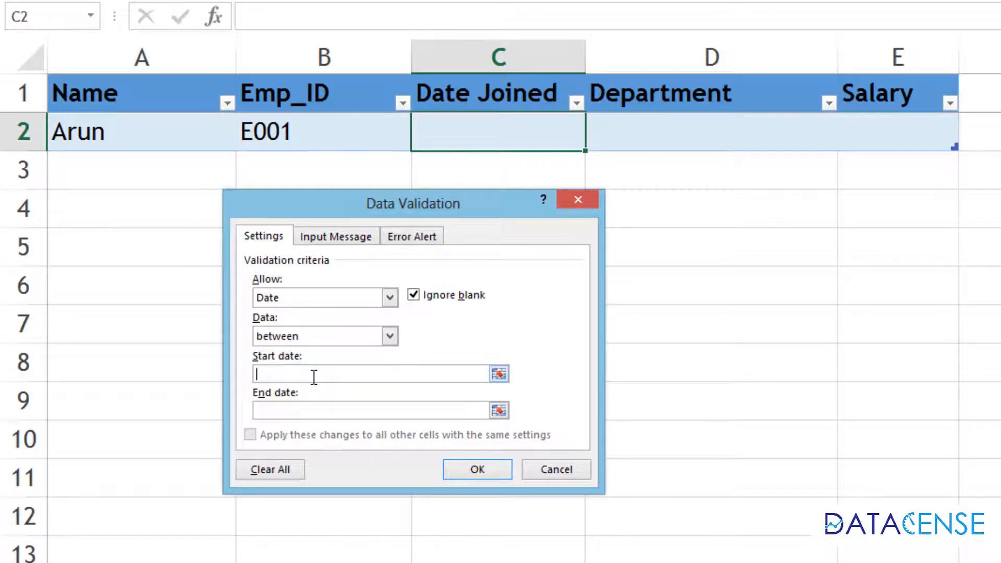
pyautogui.click(351, 336)
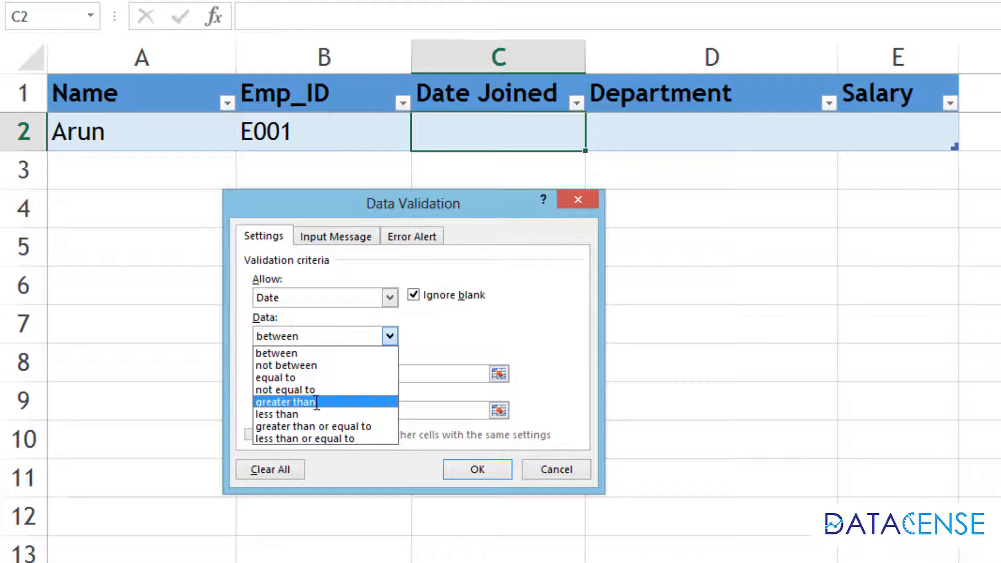
pyautogui.click(317, 401)
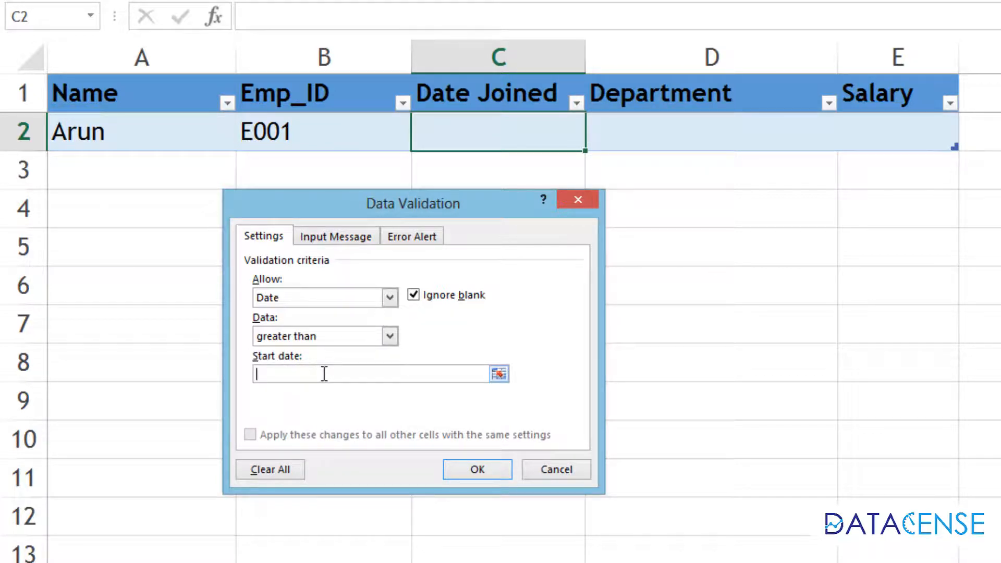
pyautogui.write('1/1/2005')
# Step: Give the date validation the input message 'Type only dates like "11-Feb-2009"' and apply the rule
pyautogui.click(337, 238)
pyautogui.click(346, 374)
pyautogui.write('Type only dates like "11-Feb-2009"')
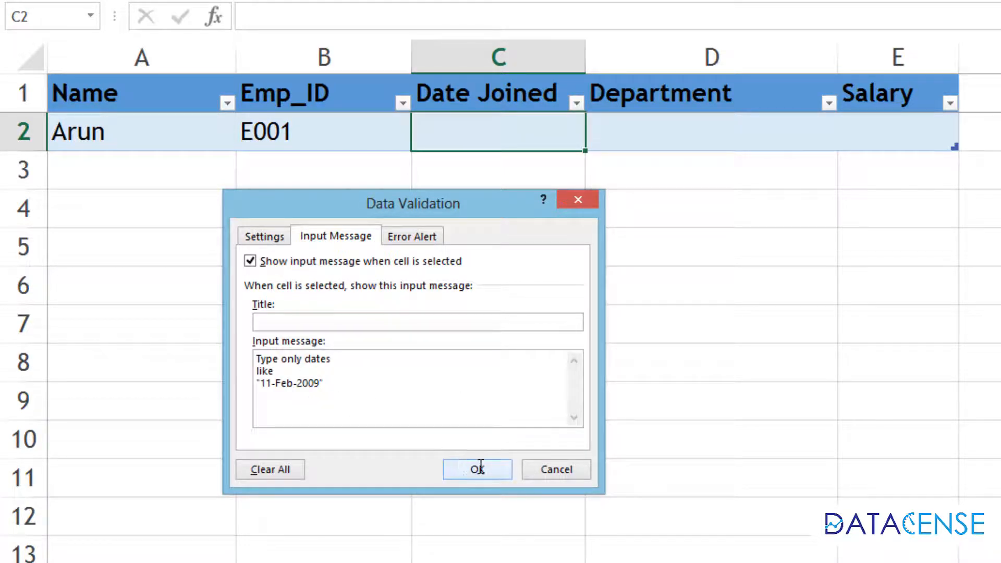
pyautogui.hotkey('ctrl', 'Tab')
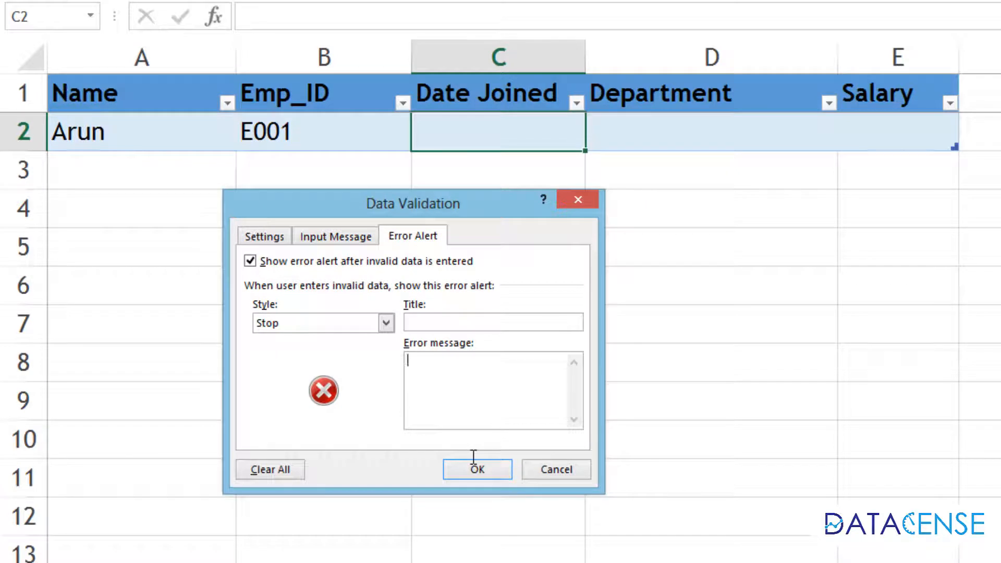
pyautogui.click(484, 469)
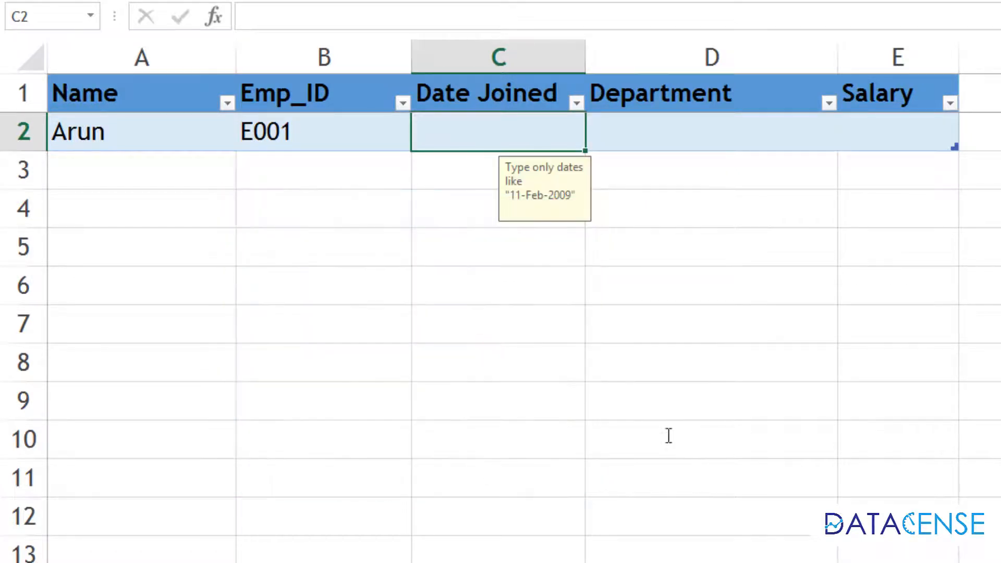
# Step: Try to enter the non-date text "dfgre" in cell C2 and cancel the entry
pyautogui.click(669, 435)
pyautogui.click(525, 138)
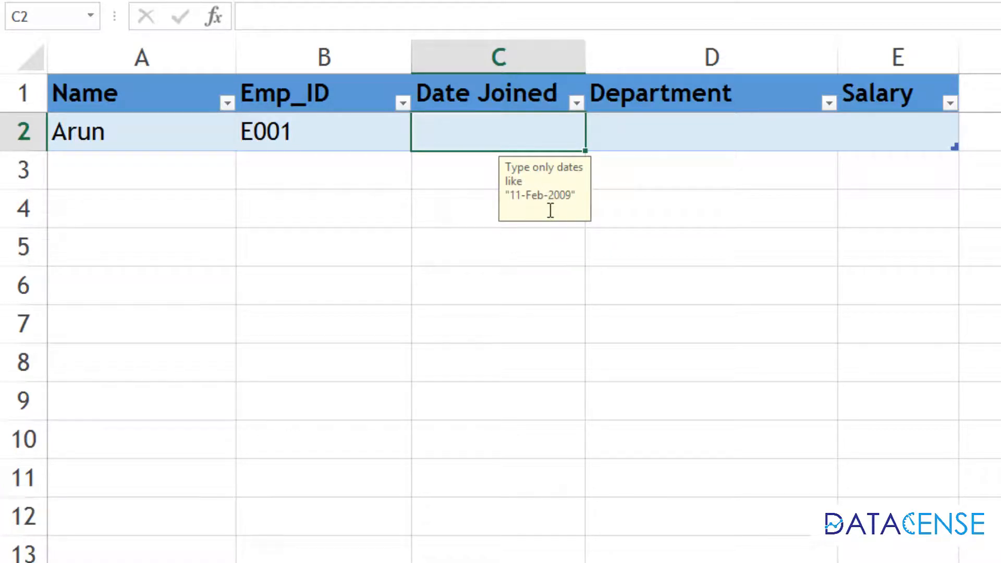
pyautogui.write('dfgre')
pyautogui.press('Return')
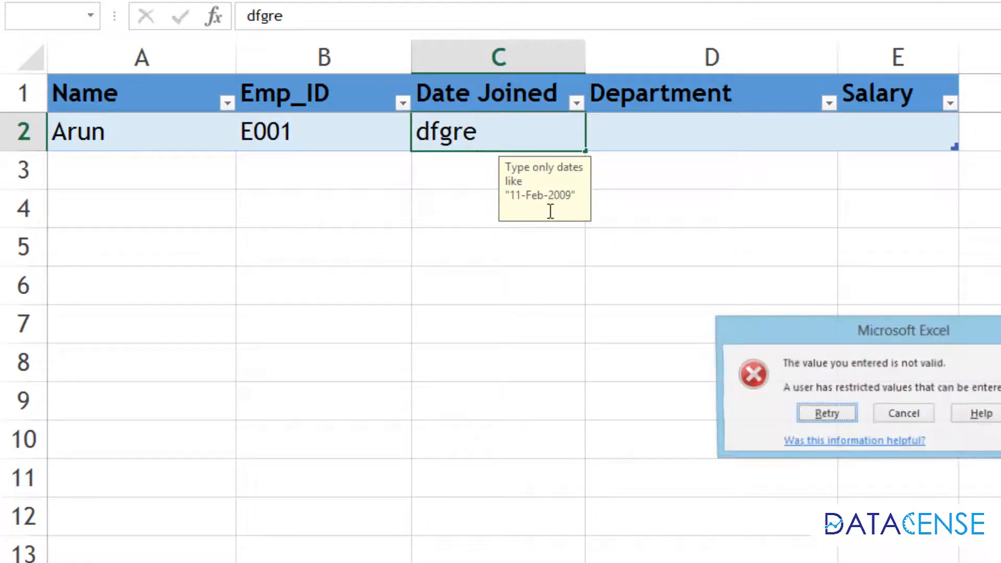
pyautogui.press('Escape')
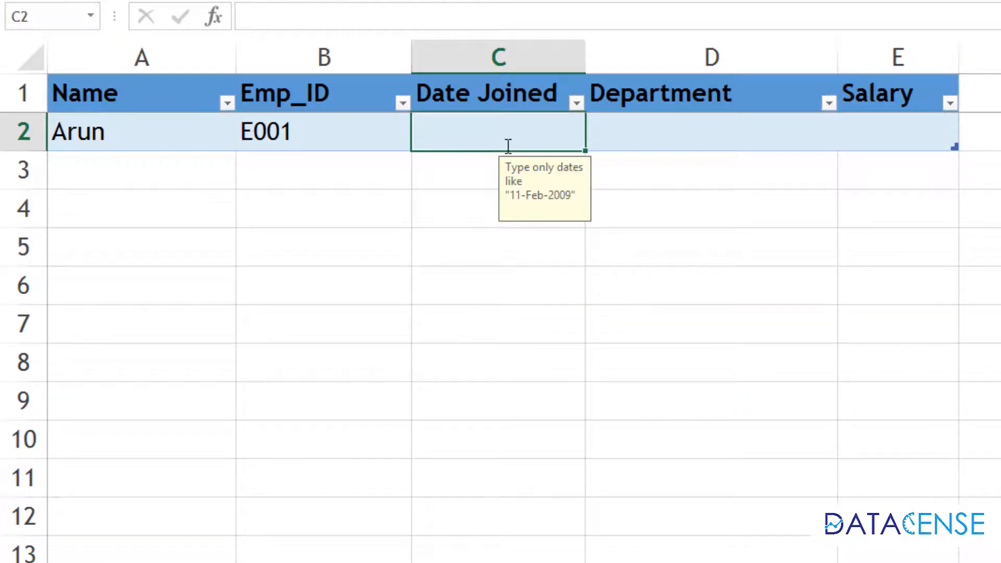
# Step: Enter the joining date 14may2007 in cell C2
pyautogui.write('1')
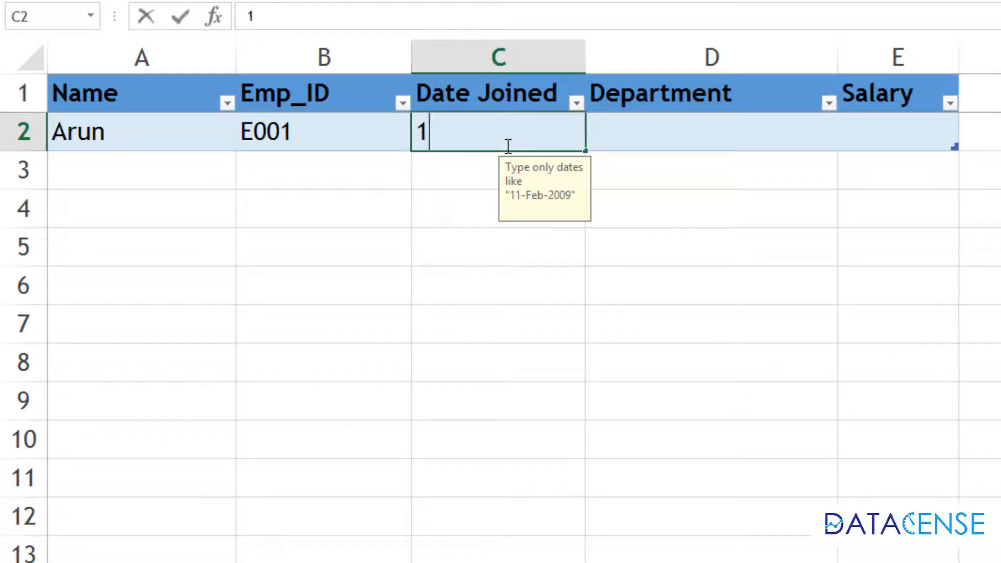
pyautogui.write('4may2')
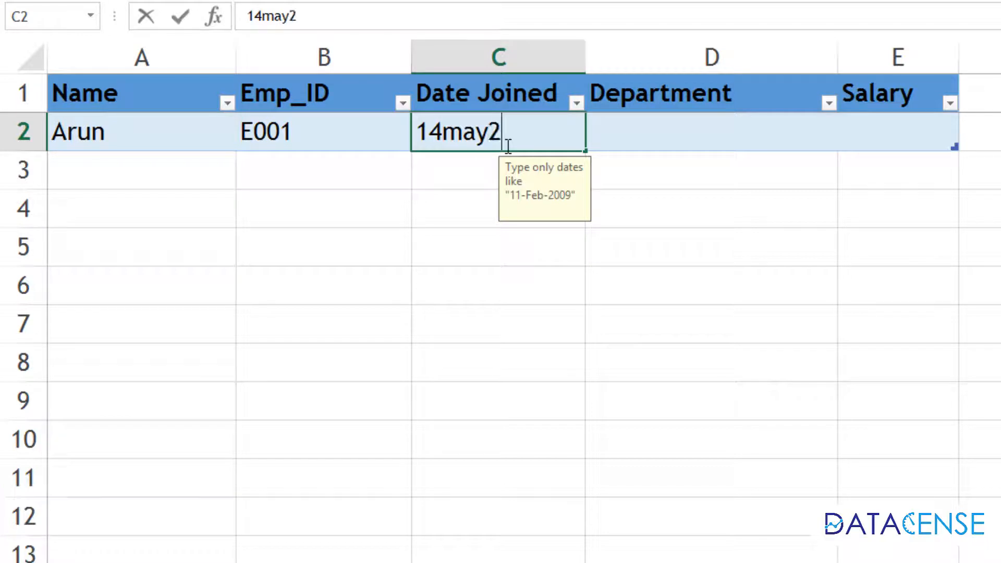
pyautogui.write('007')
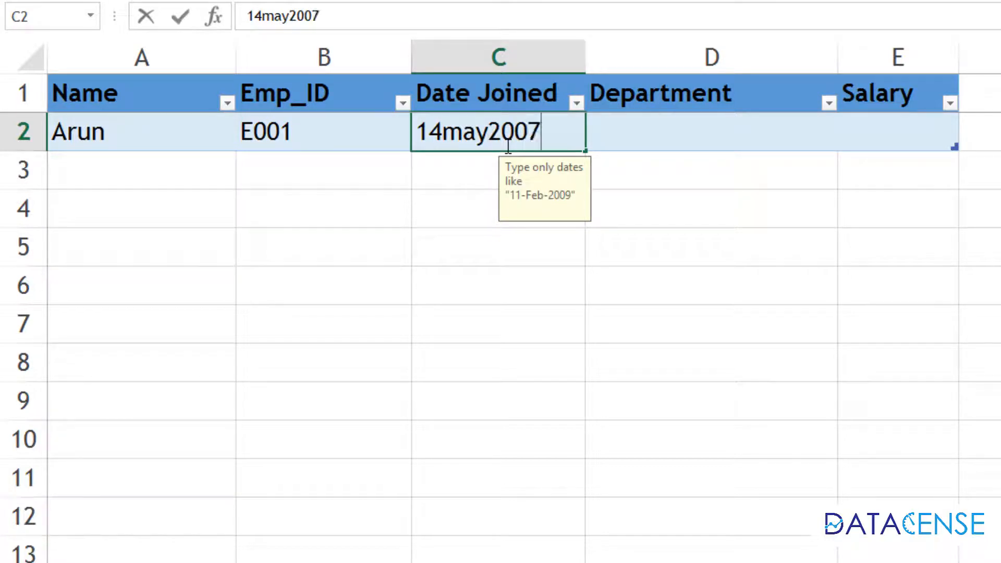
pyautogui.press('Return')
pyautogui.click(512, 138)
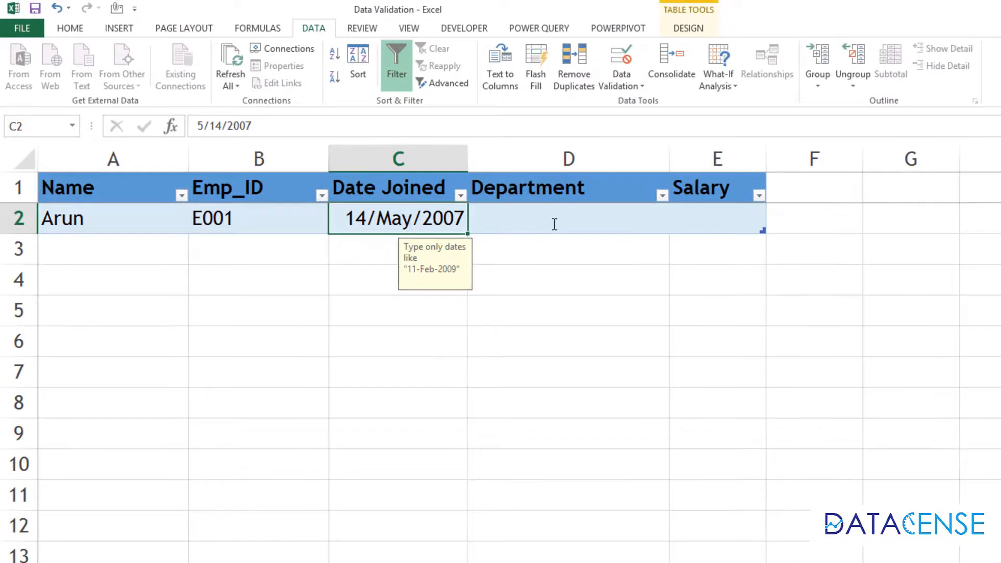
# Step: Select cell D2 under Department and examine the department names in A2:A10 of the Master sheet
pyautogui.click(555, 225)
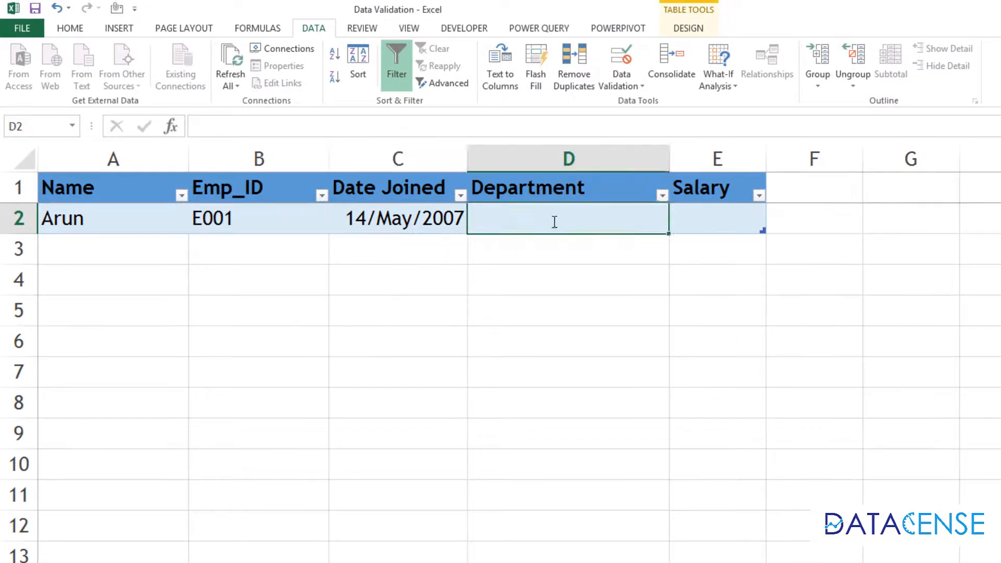
pyautogui.hotkey('ctrl', 'pagedown')
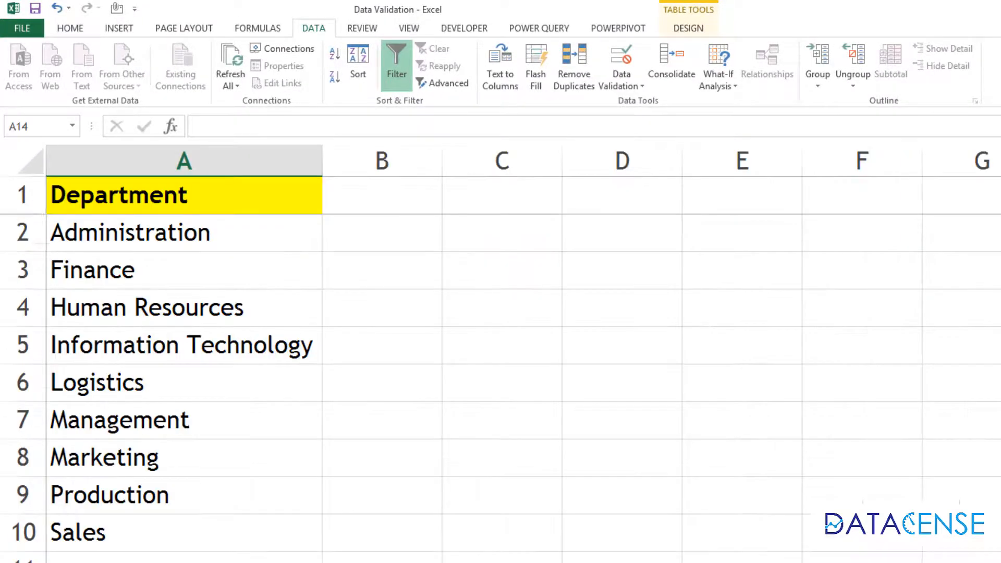
pyautogui.moveTo(103, 455); pyautogui.dragTo(113, 534)
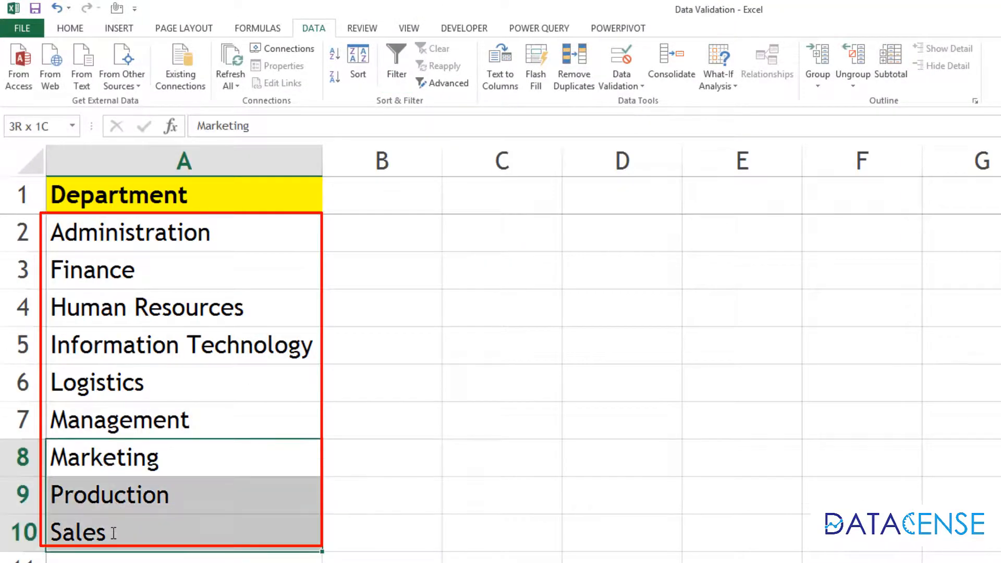
pyautogui.moveTo(162, 243); pyautogui.dragTo(145, 521)
pyautogui.hotkey('ctrl', 'pageup')
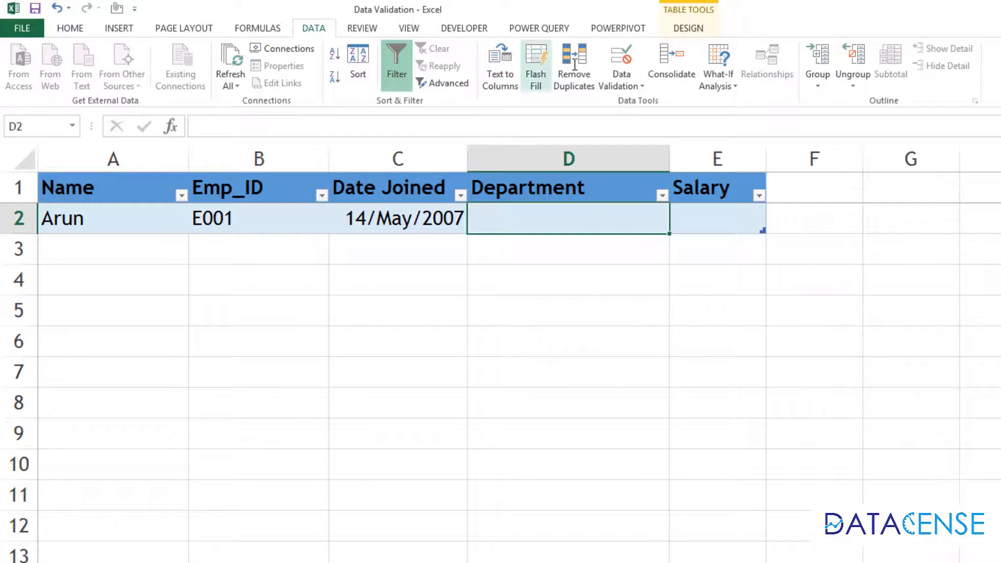
# Step: Apply a list validation with in-cell dropdown to D2, using =Master!$A$2:$A$10 as the source and no input message
pyautogui.click(616, 55)
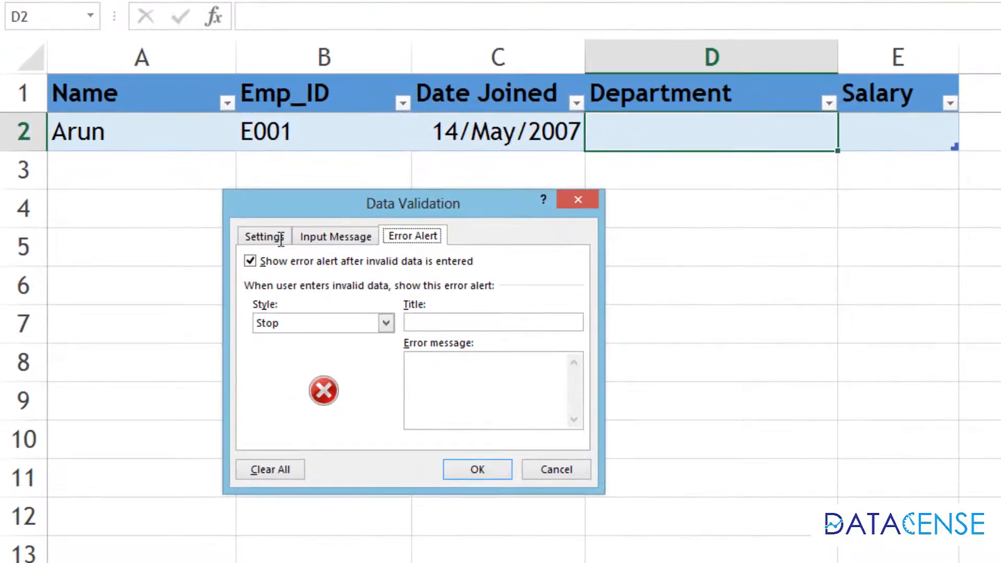
pyautogui.click(215, 297)
pyautogui.click(313, 296)
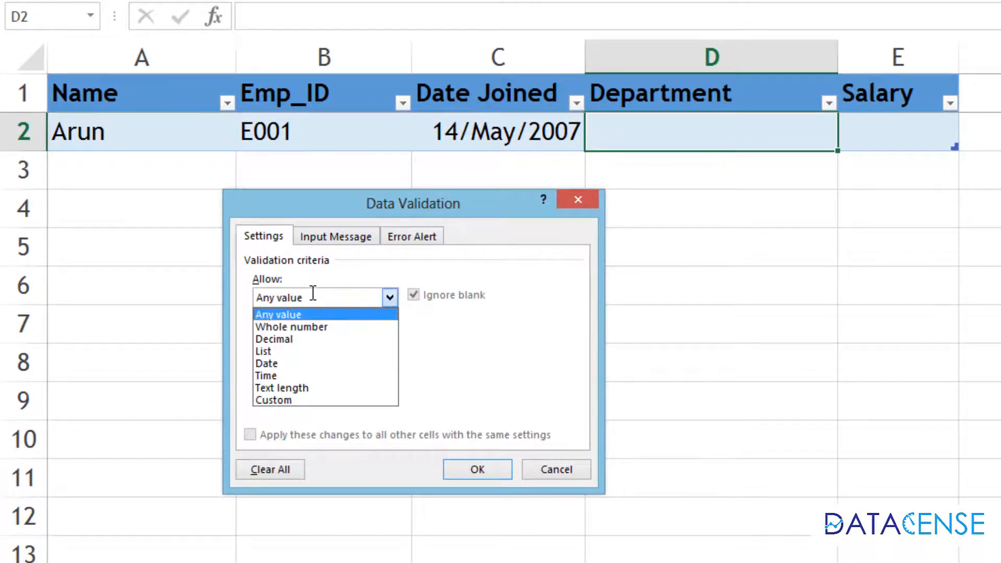
pyautogui.click(285, 351)
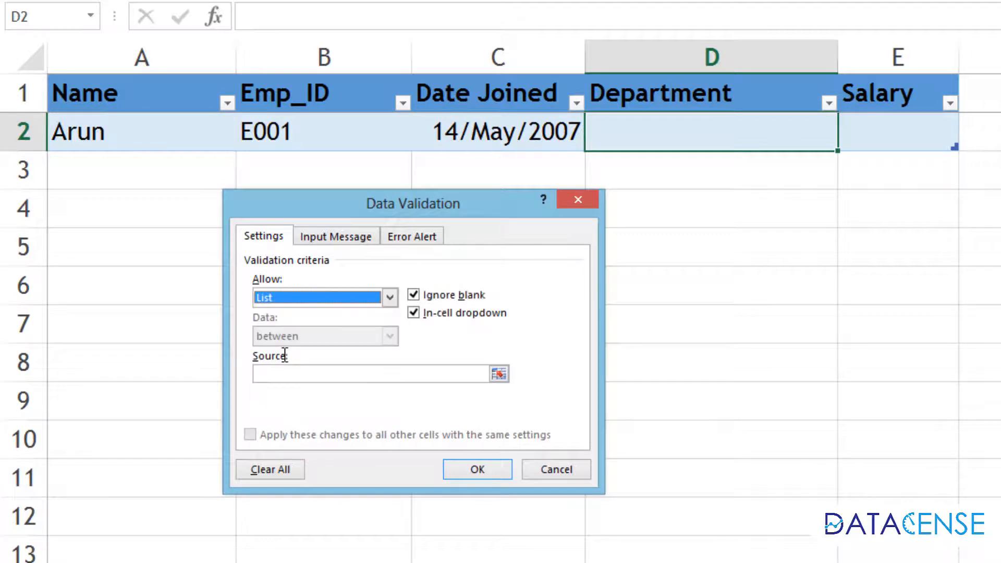
pyautogui.click(310, 378)
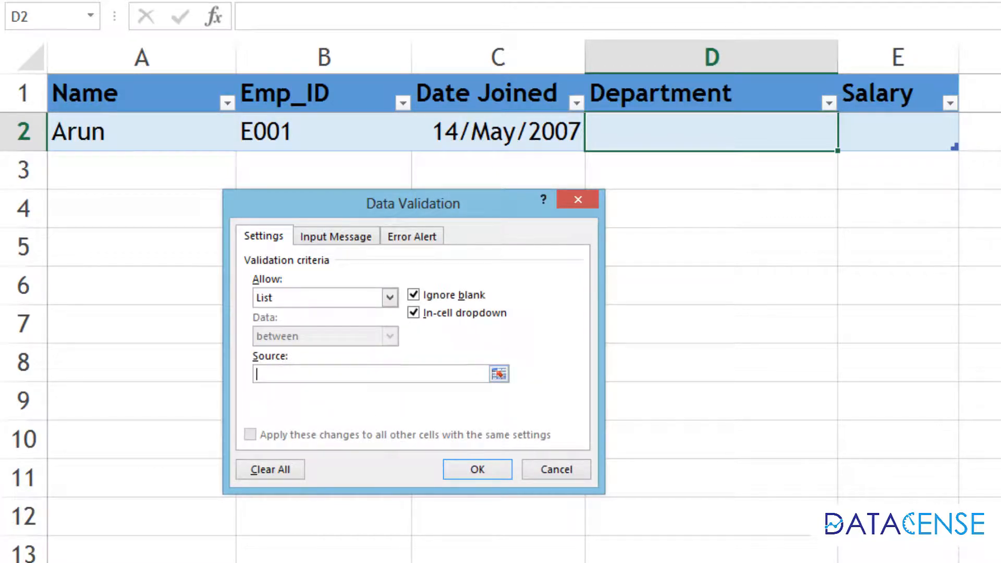
pyautogui.click(209, 562)
pyautogui.moveTo(181, 145); pyautogui.dragTo(123, 527)
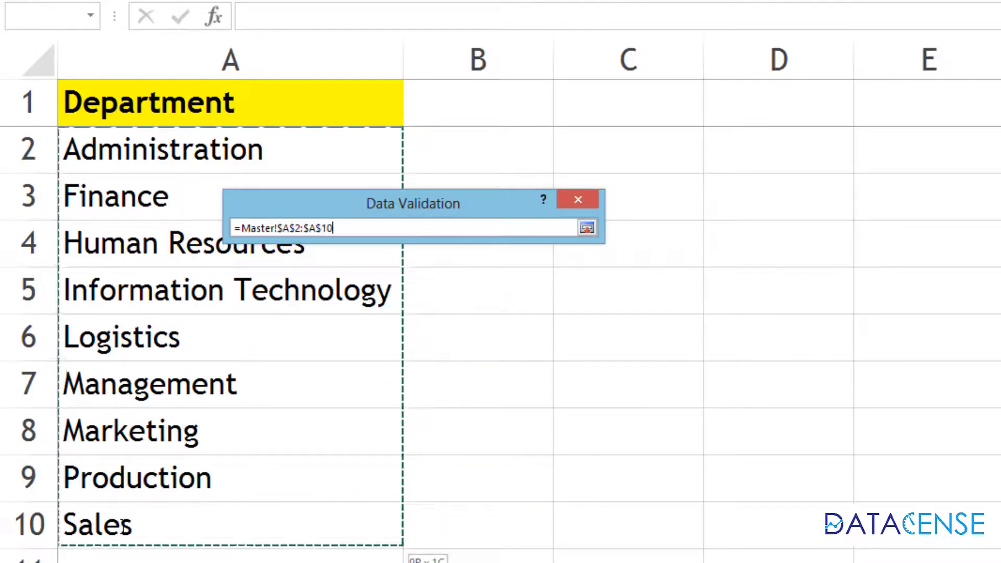
pyautogui.click(336, 237)
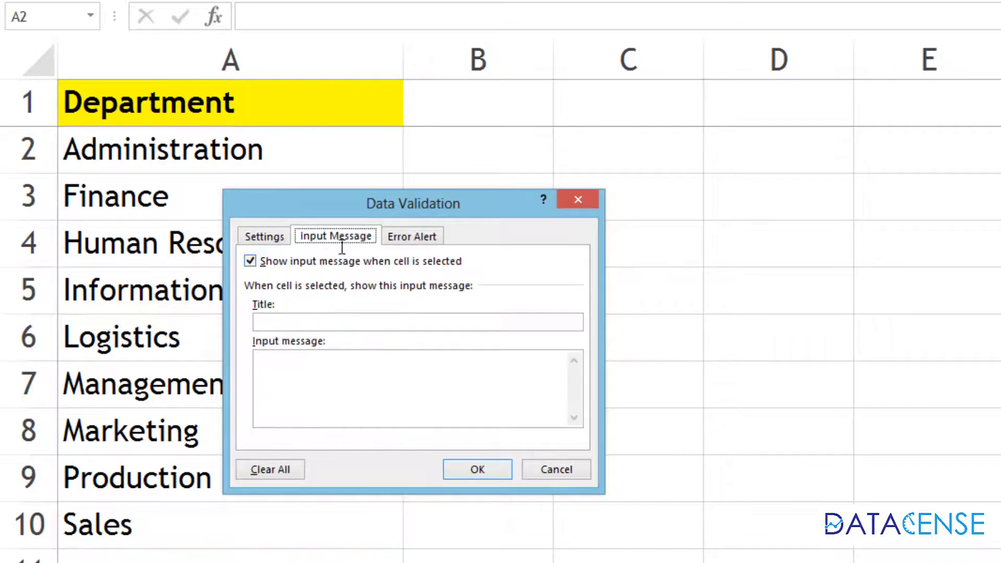
pyautogui.click(395, 382)
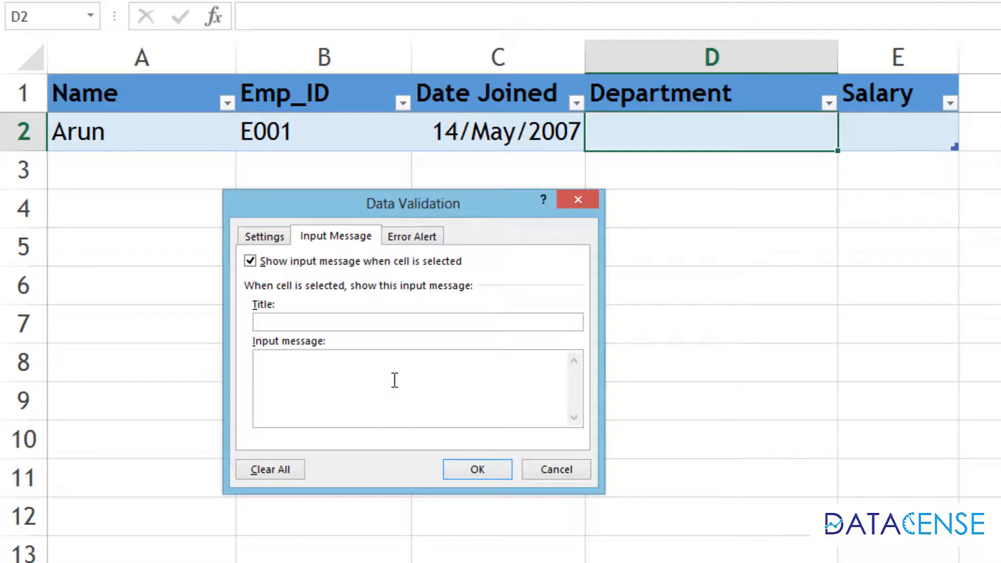
pyautogui.click(475, 471)
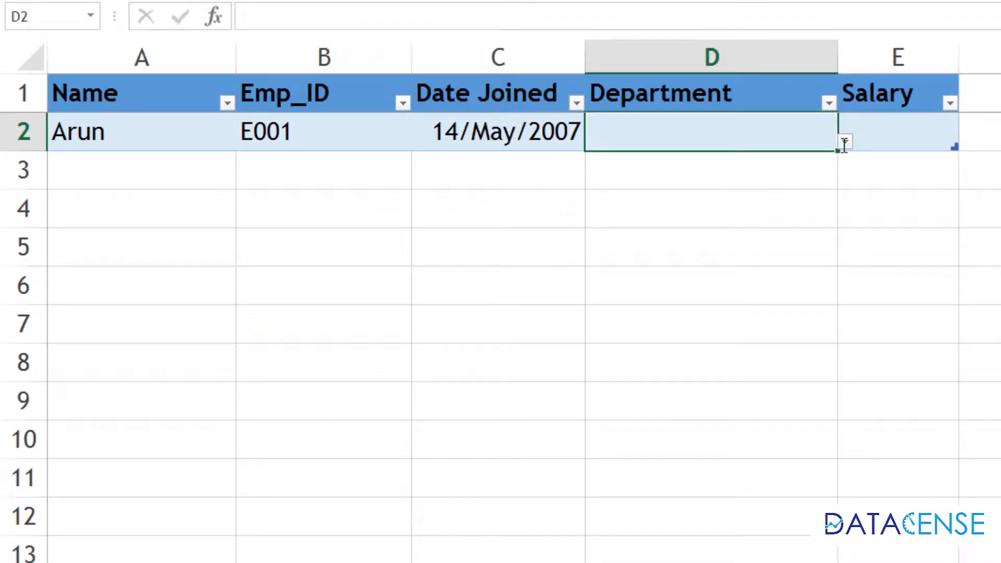
# Step: Open the dropdown list in Department cell D2 and examine the available departments
pyautogui.click(845, 142)
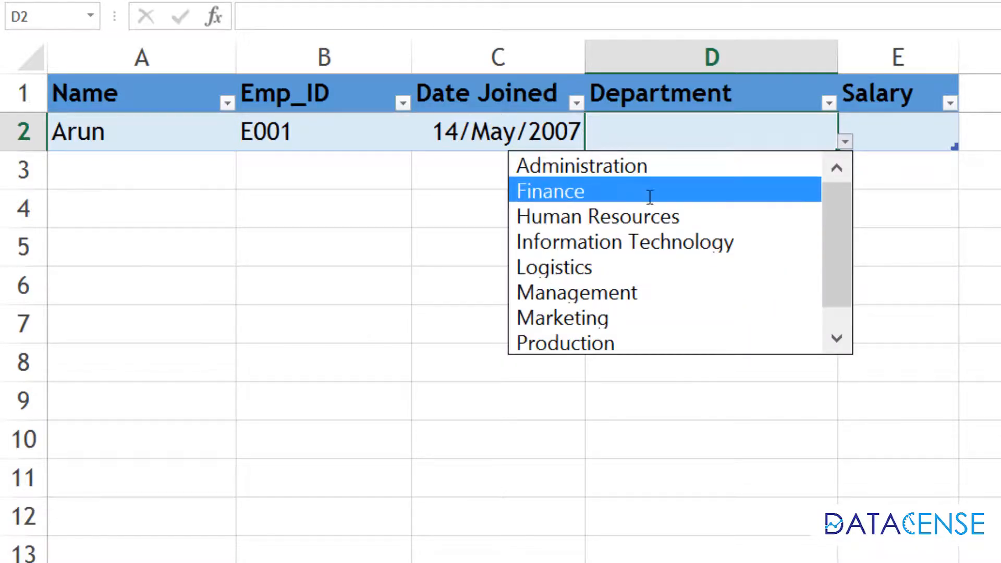
pyautogui.moveTo(842, 261); pyautogui.dragTo(834, 327)
pyautogui.moveTo(855, 204); pyautogui.dragTo(856, 201)
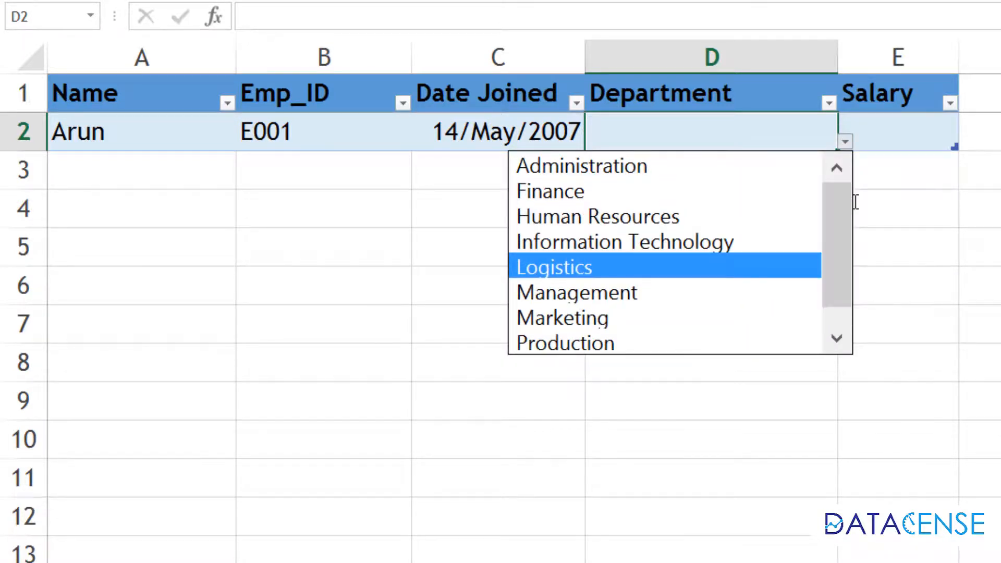
# Step: Start a data validation rule for Salary cell E2 and set its allowed type to Custom
pyautogui.click(928, 128)
pyautogui.click(928, 129)
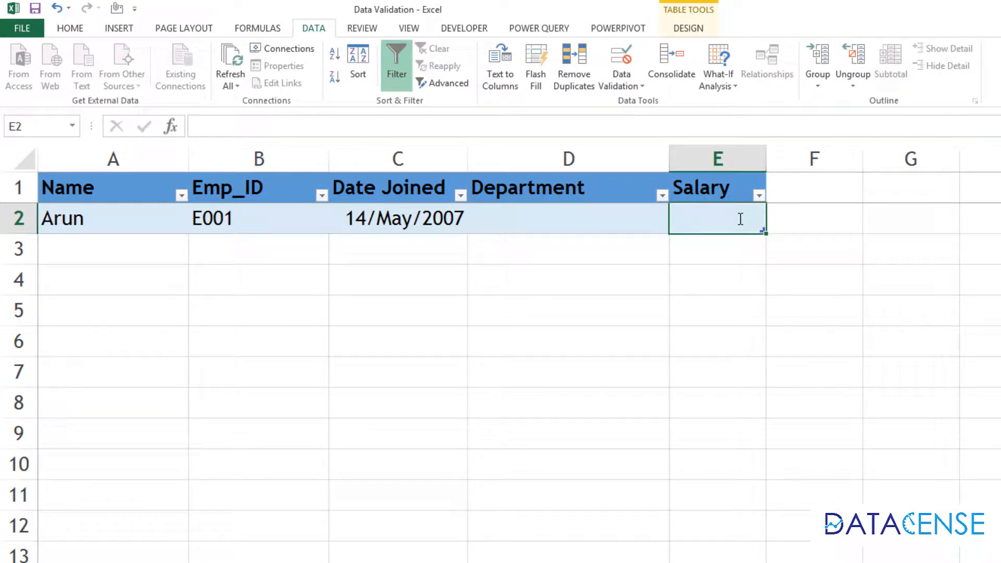
pyautogui.click(616, 58)
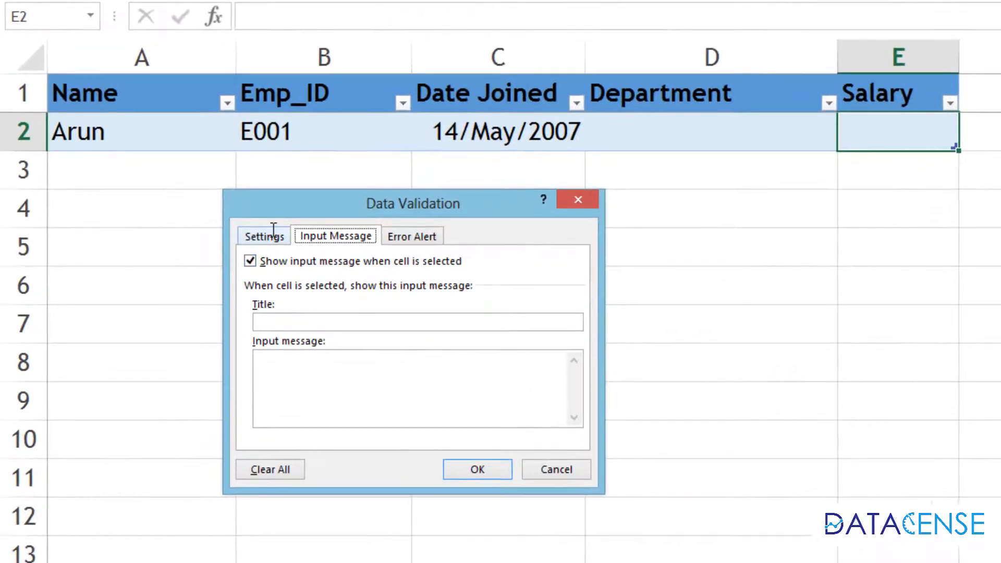
pyautogui.click(211, 301)
pyautogui.click(279, 295)
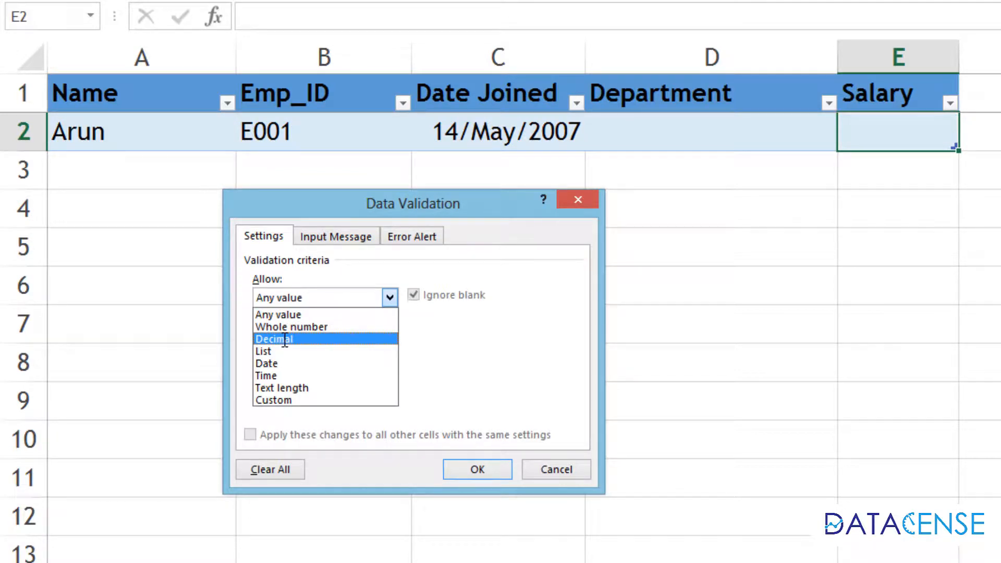
pyautogui.click(284, 340)
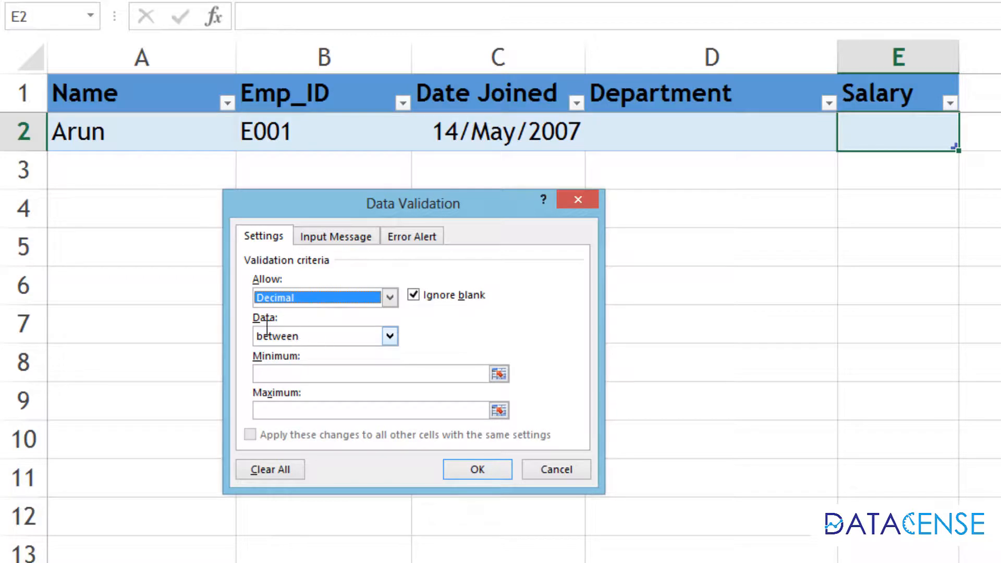
pyautogui.click(288, 337)
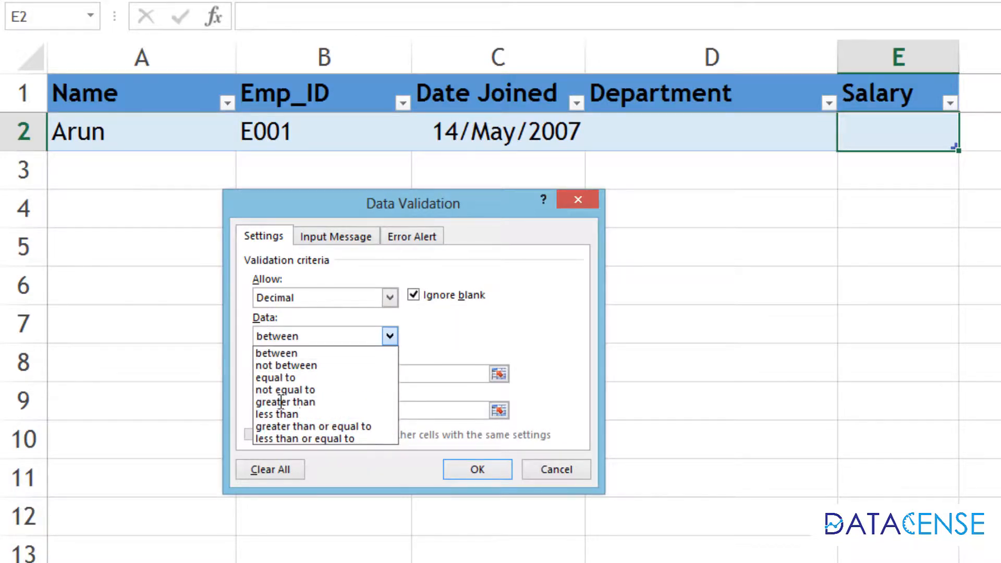
pyautogui.click(312, 298)
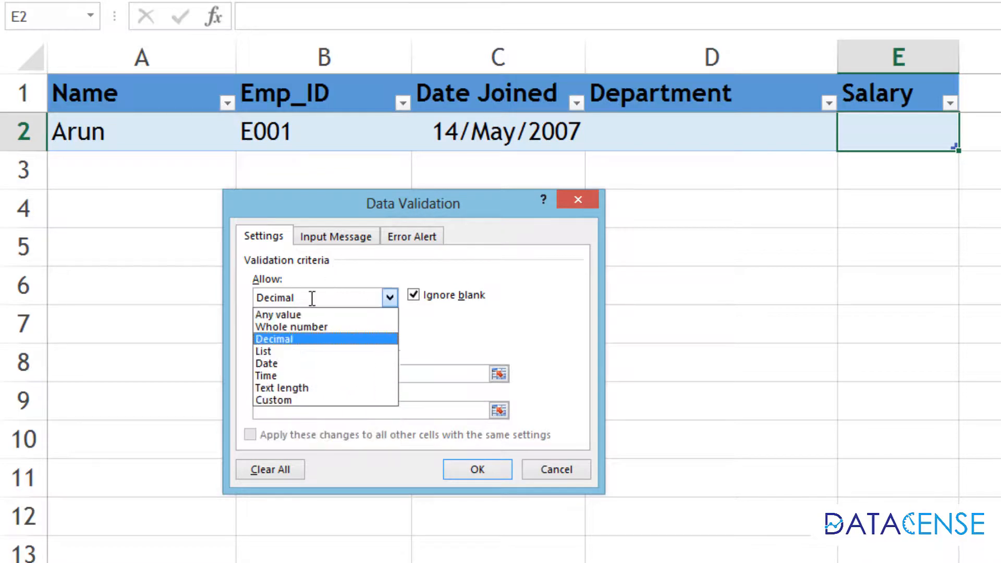
pyautogui.click(294, 401)
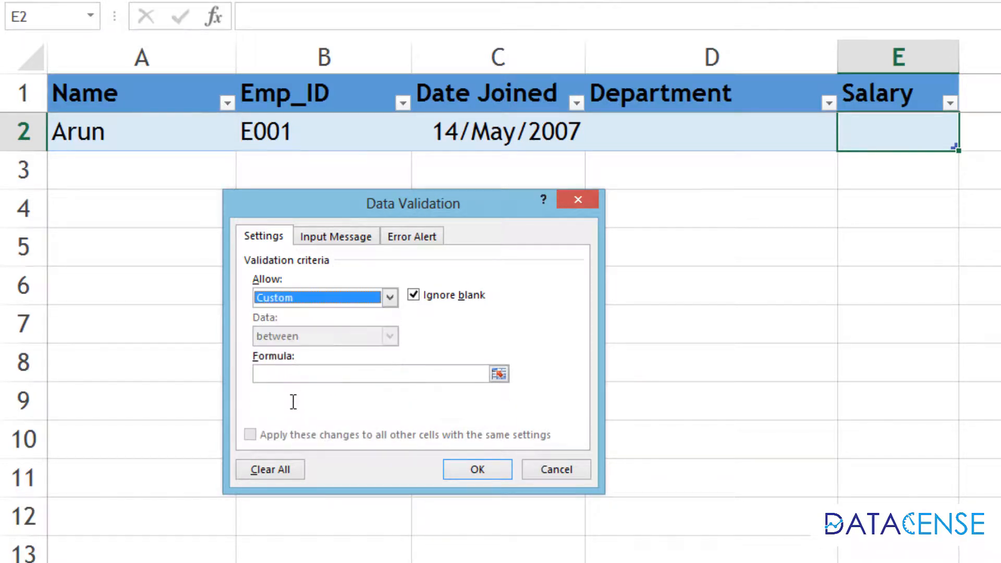
# Step: Enter =isnumber(E2) as the custom validation formula and apply the rule to E2
pyautogui.click(302, 374)
pyautogui.write('=is')
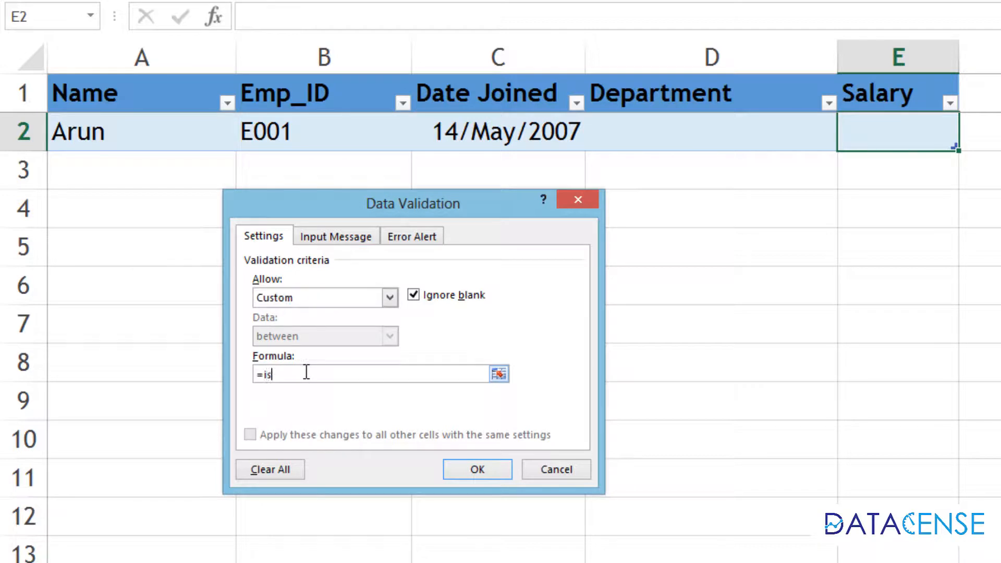
pyautogui.write('number(')
pyautogui.click(878, 131)
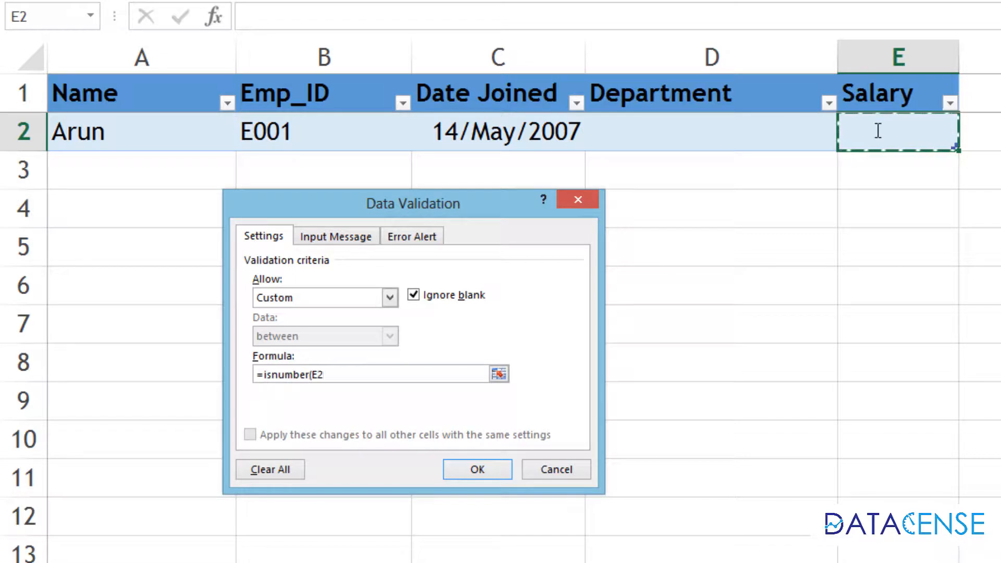
pyautogui.write(')')
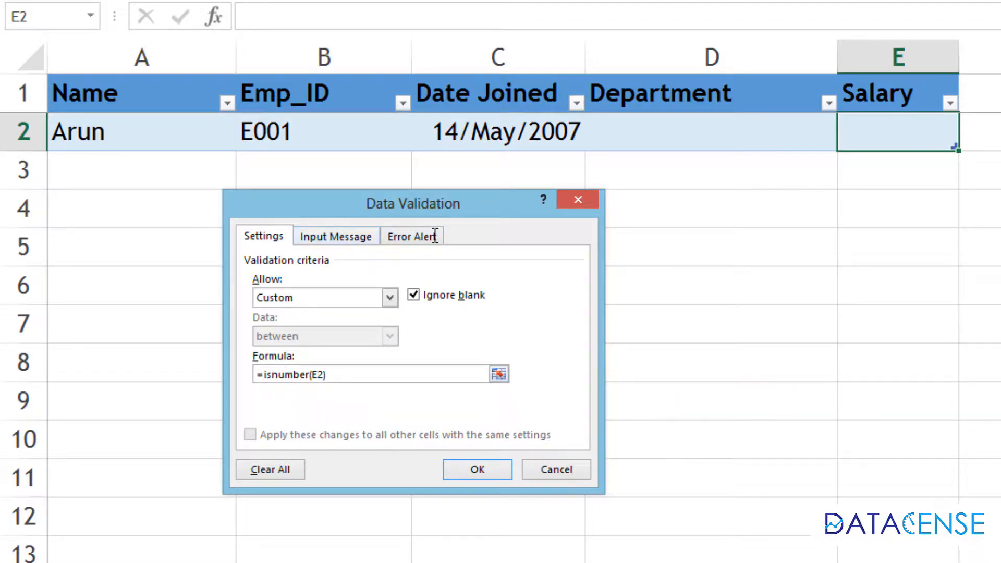
pyautogui.click(467, 471)
# Step: Enter the salary 15000 in cell E2
pyautogui.click(737, 300)
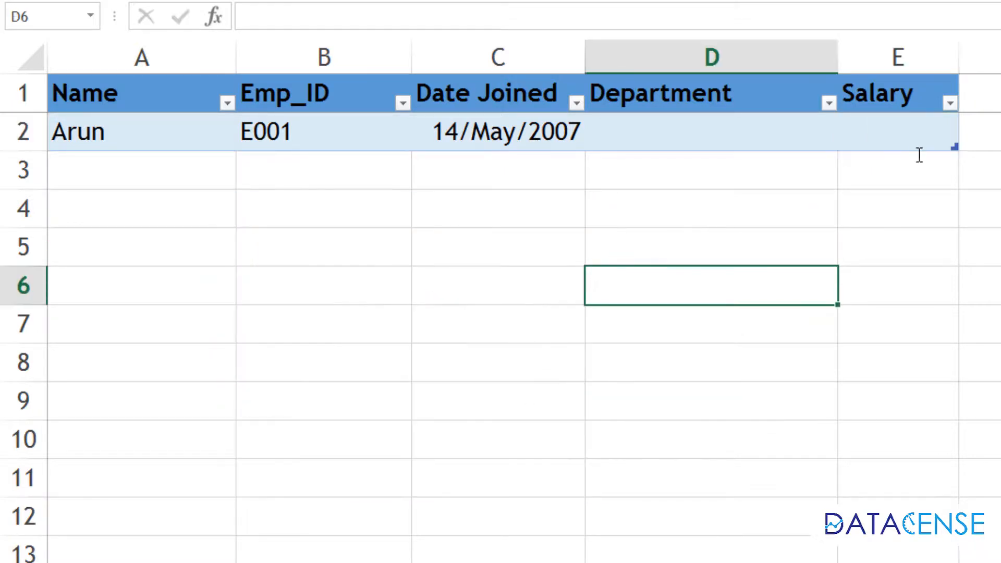
pyautogui.click(919, 142)
pyautogui.write('15000')
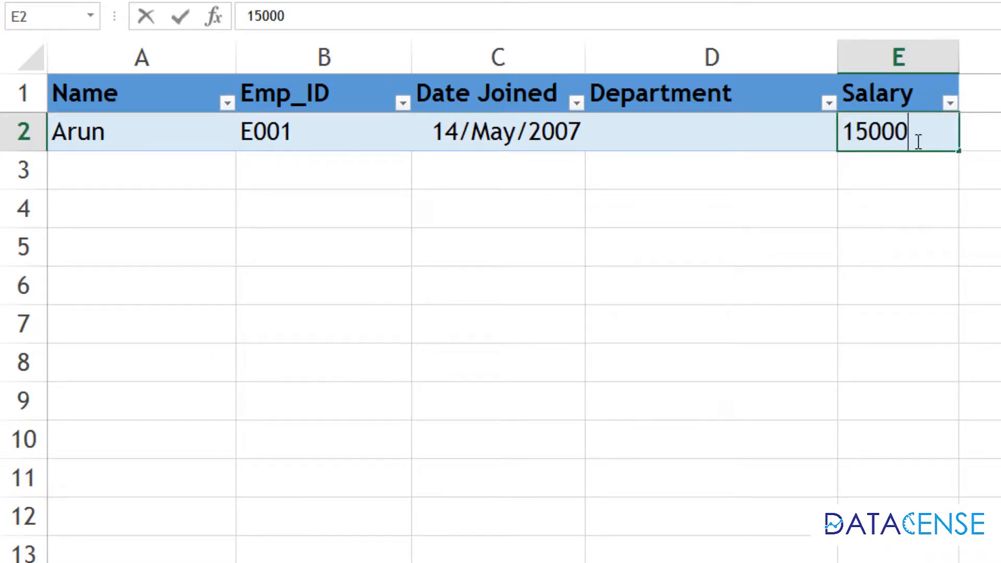
pyautogui.press('Return')
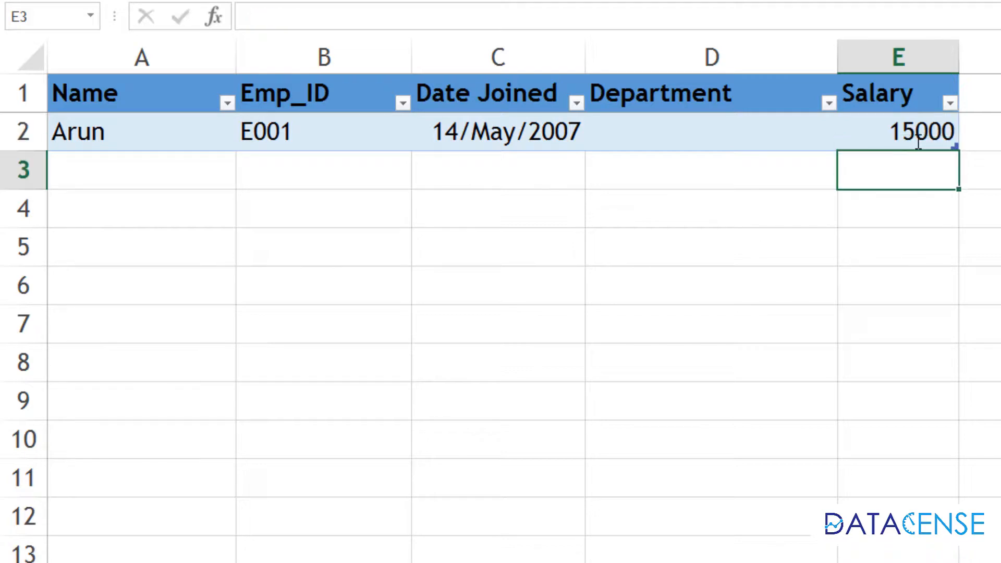
# Step: Try to enter the non-numeric text "dsfd" in Salary cell E2 and cancel the entry
pyautogui.click(944, 139)
pyautogui.write('dsfd')
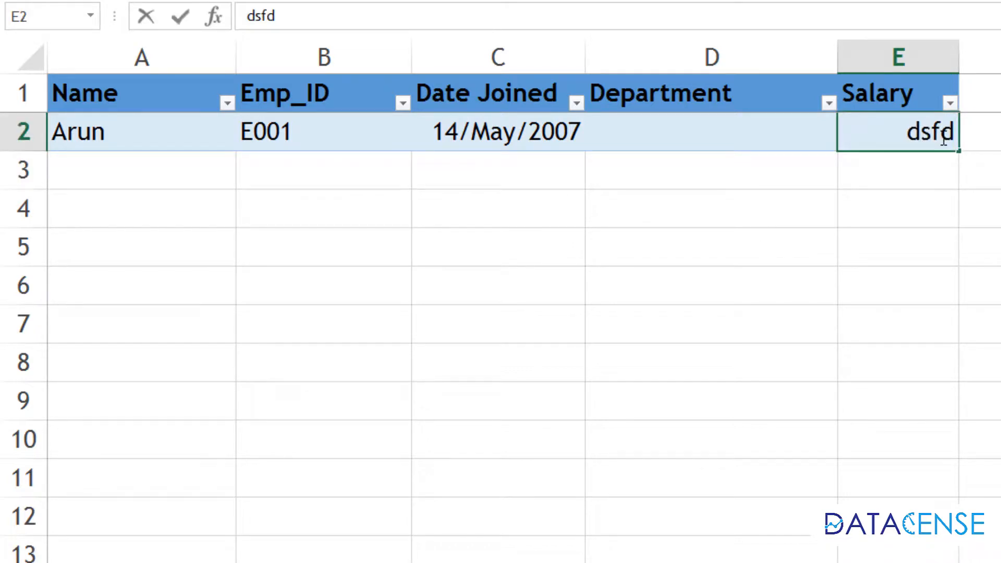
pyautogui.press('Return')
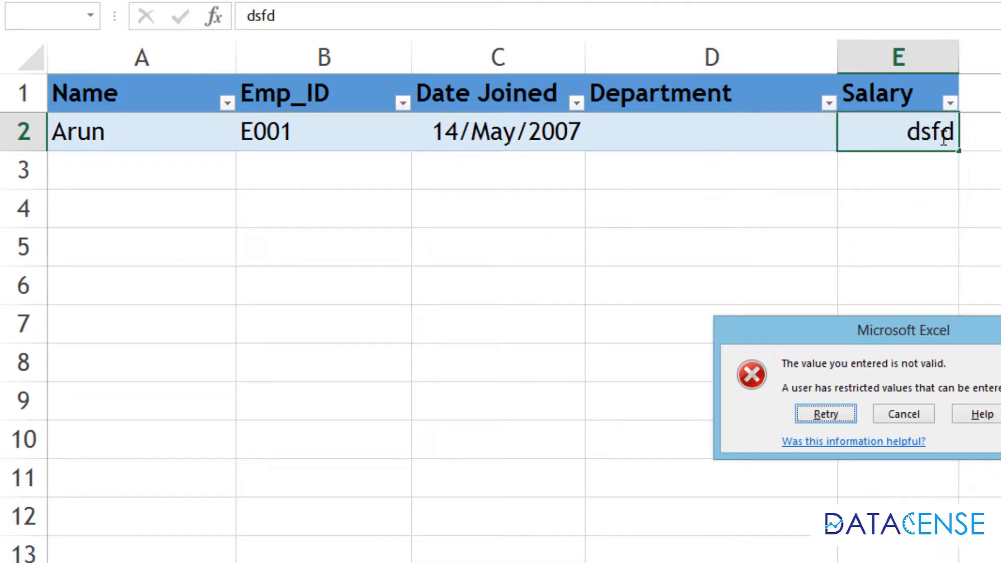
pyautogui.press('Escape')
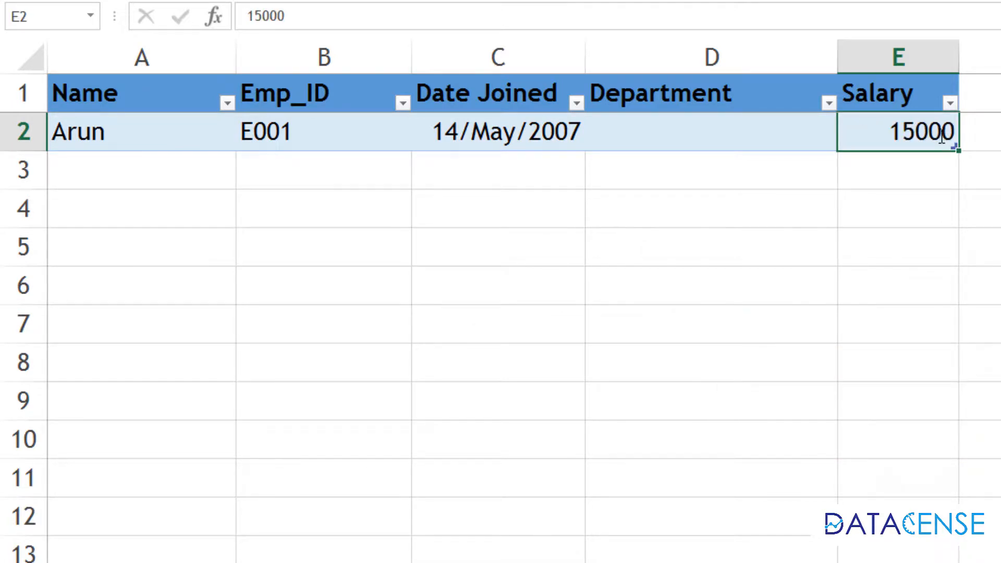
# Step: Choose Human Resources from the department dropdown list in cell D2
pyautogui.click(801, 138)
pyautogui.click(846, 142)
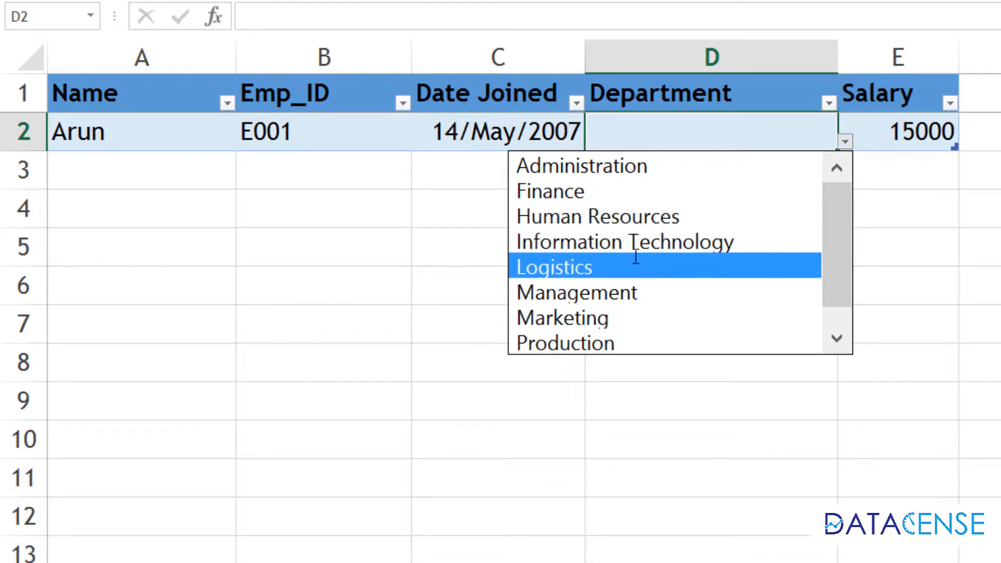
pyautogui.click(634, 217)
pyautogui.click(649, 235)
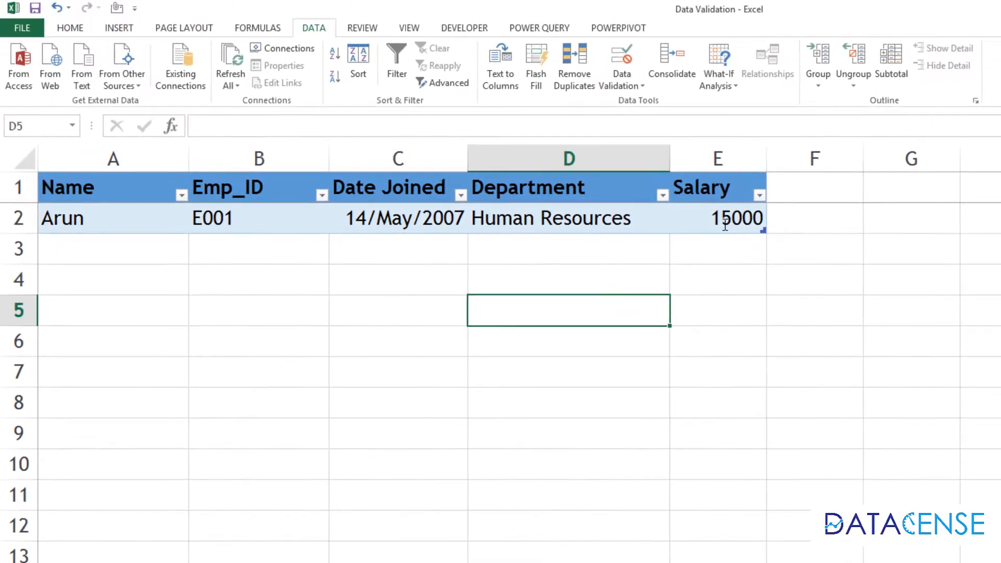
pyautogui.click(900, 135)
# Step: Add a second table row by entering the new employee's name in cell A3
pyautogui.moveTo(720, 221); pyautogui.dragTo(124, 199)
pyautogui.click(109, 253)
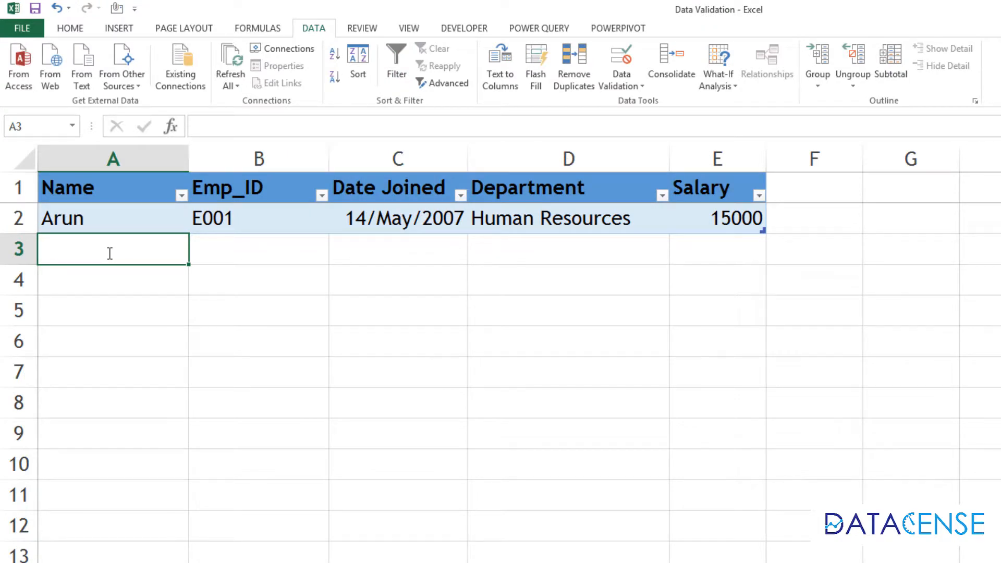
pyautogui.write('Shekhar')
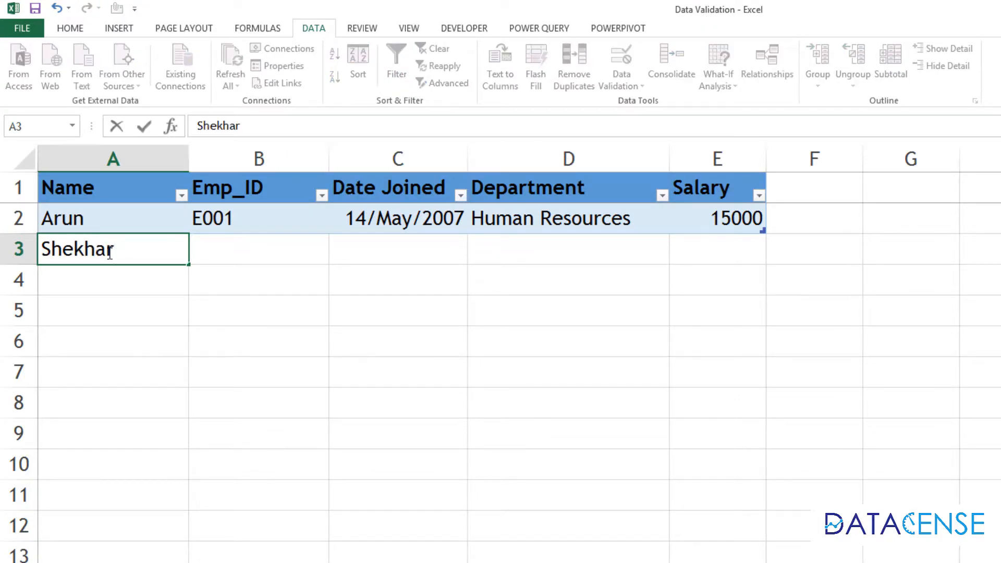
pyautogui.press('Return')
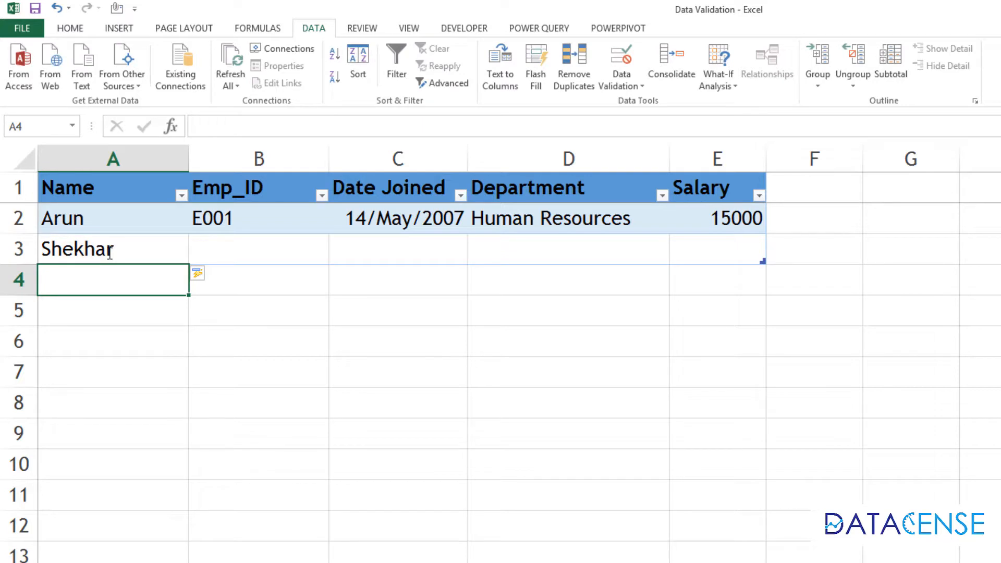
# Step: Examine the validation input messages of cells B3 and C3 in the new row
pyautogui.click(303, 256)
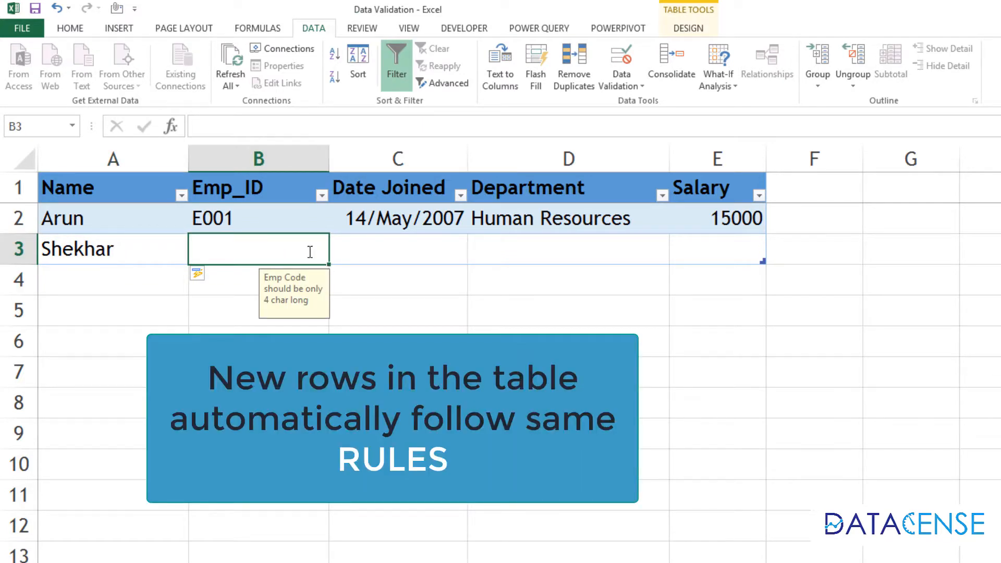
pyautogui.press('Right')
pyautogui.press('Left')
pyautogui.press('Right')
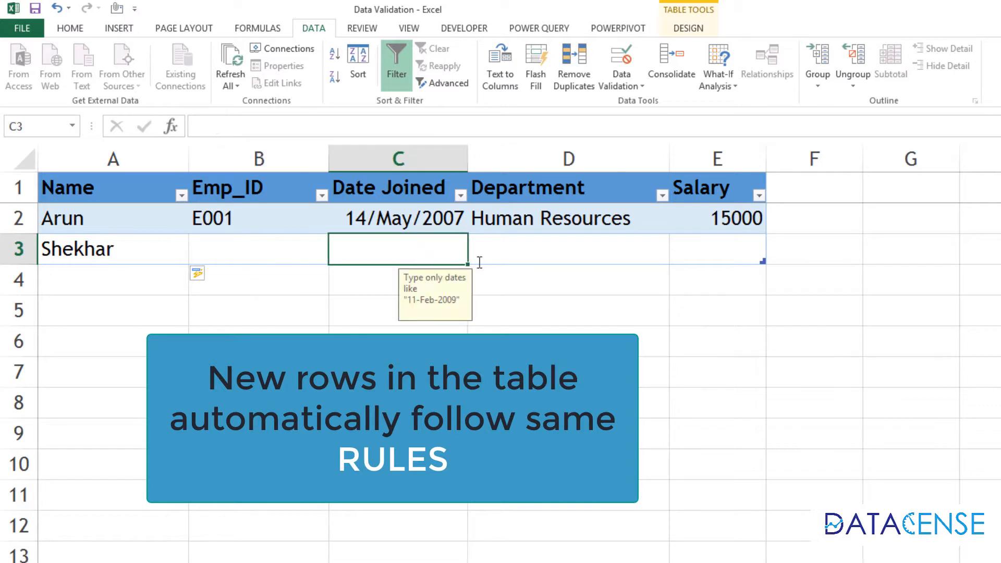
# Step: Choose Management as the department in D3 and enter the salary 25000 in E3
pyautogui.press('Right')
pyautogui.click(676, 256)
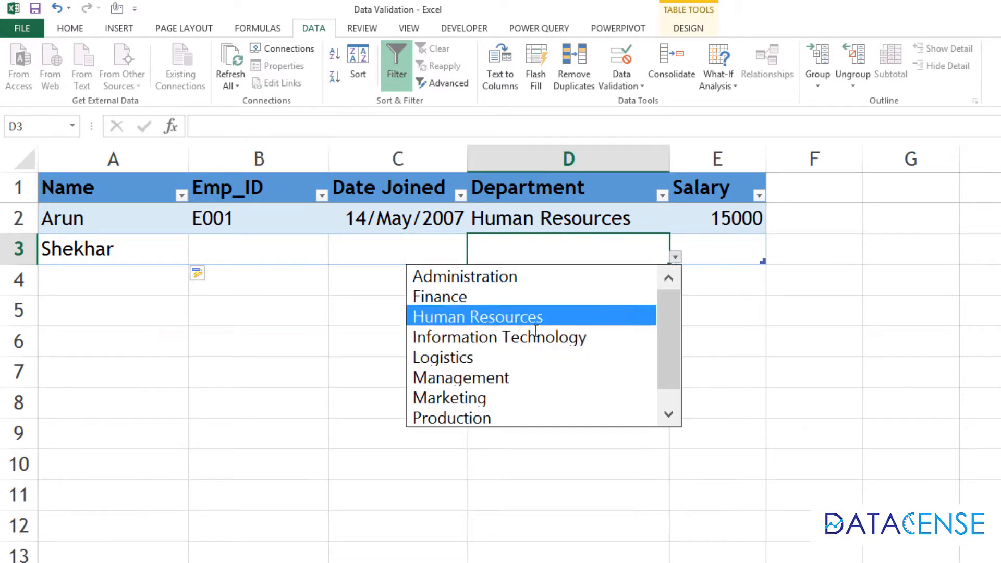
pyautogui.click(461, 378)
pyautogui.click(735, 240)
pyautogui.write('250')
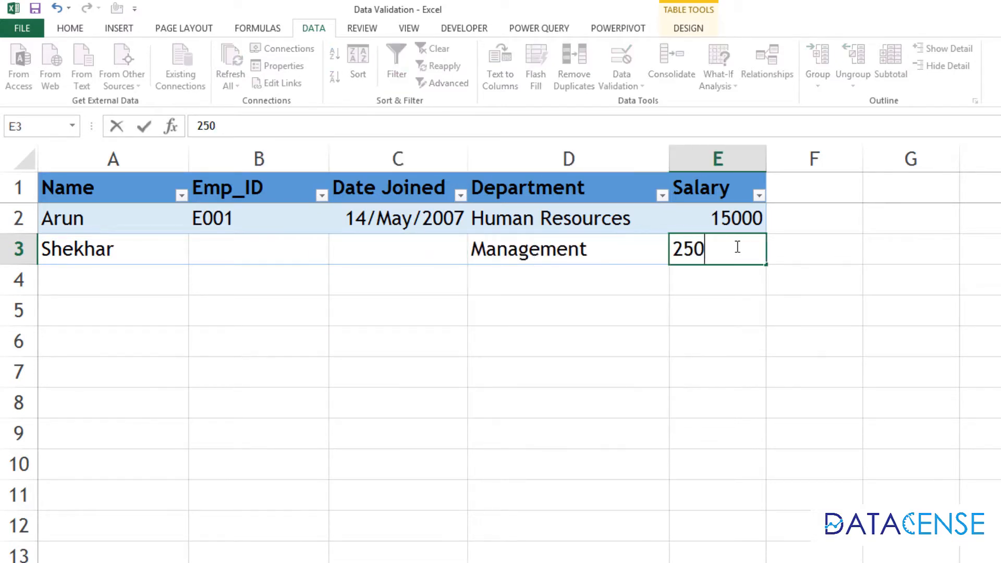
pyautogui.write('00')
pyautogui.press('Return')
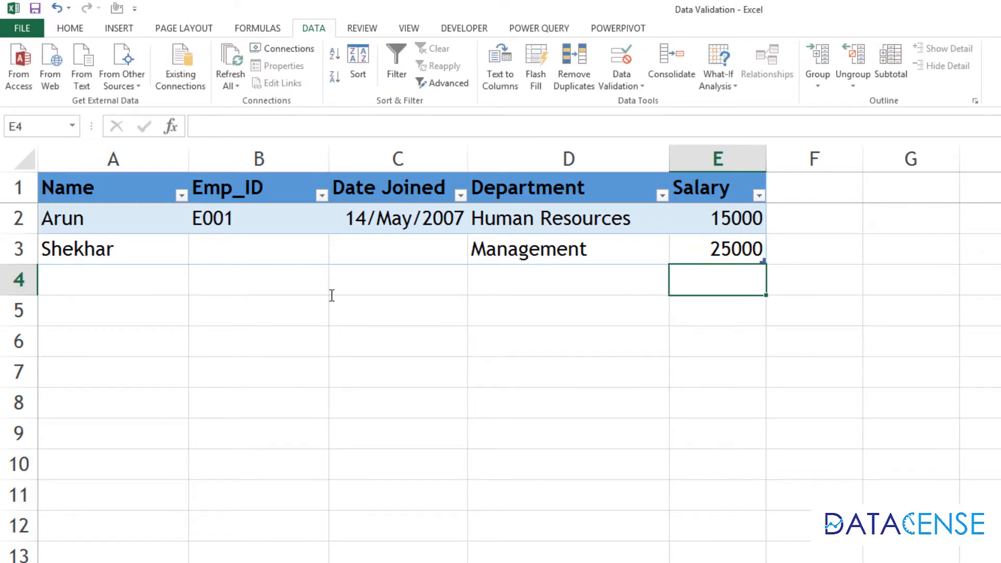
# Step: Enter the employee ID in B3 and the joining date 25aug2012 in C3
pyautogui.click(271, 250)
pyautogui.write('E004')
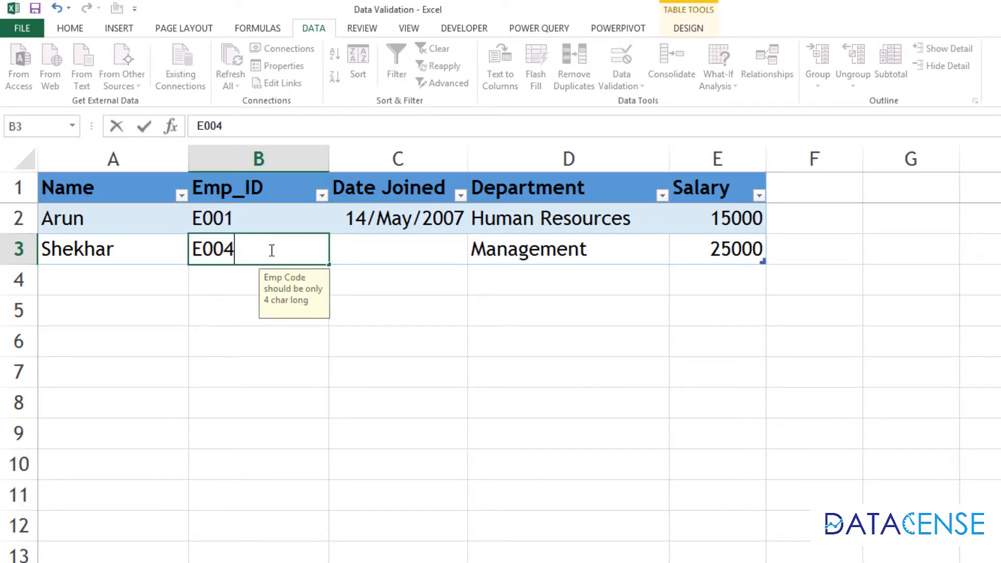
pyautogui.press('Tab')
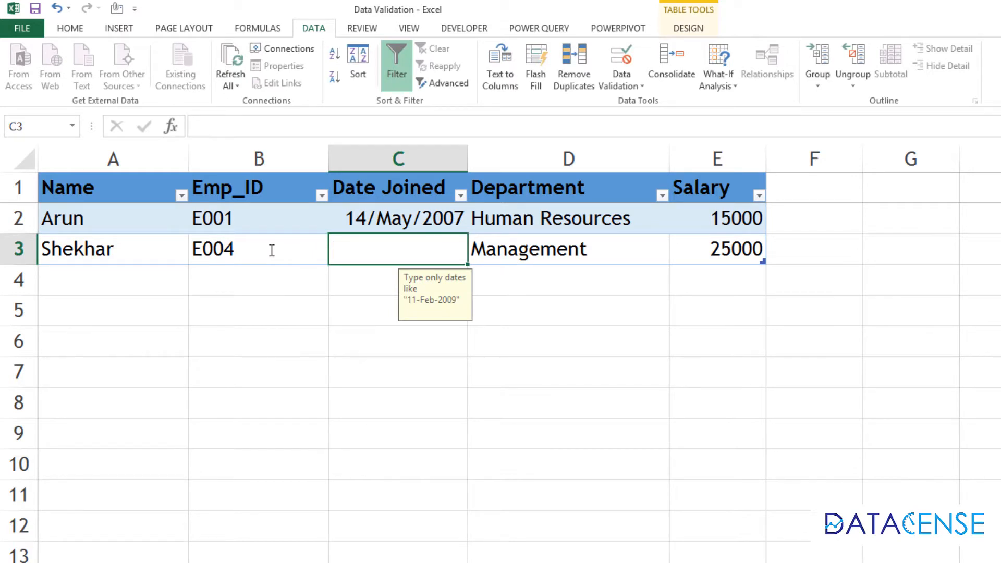
pyautogui.write('25aug')
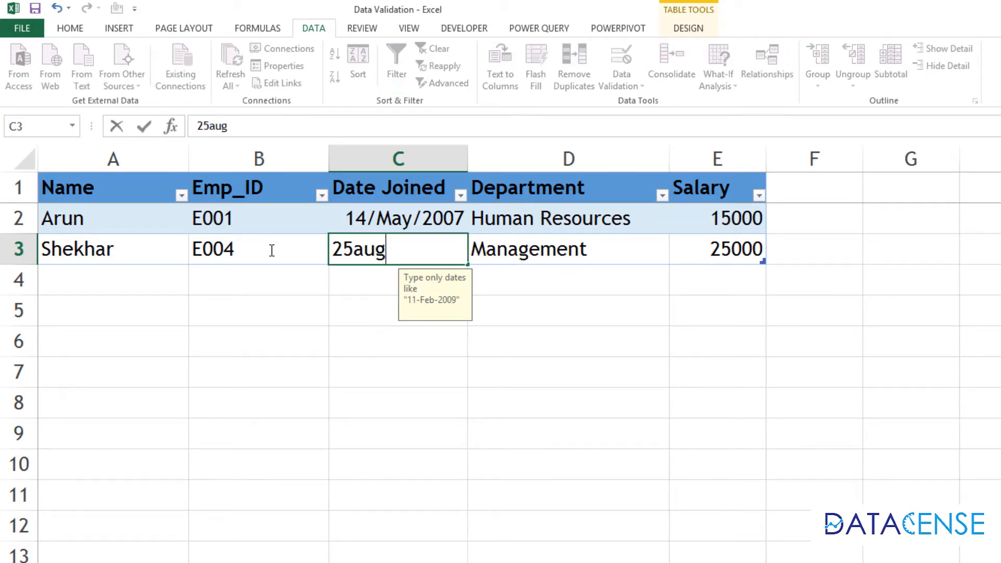
pyautogui.write('2012')
pyautogui.press('Return')
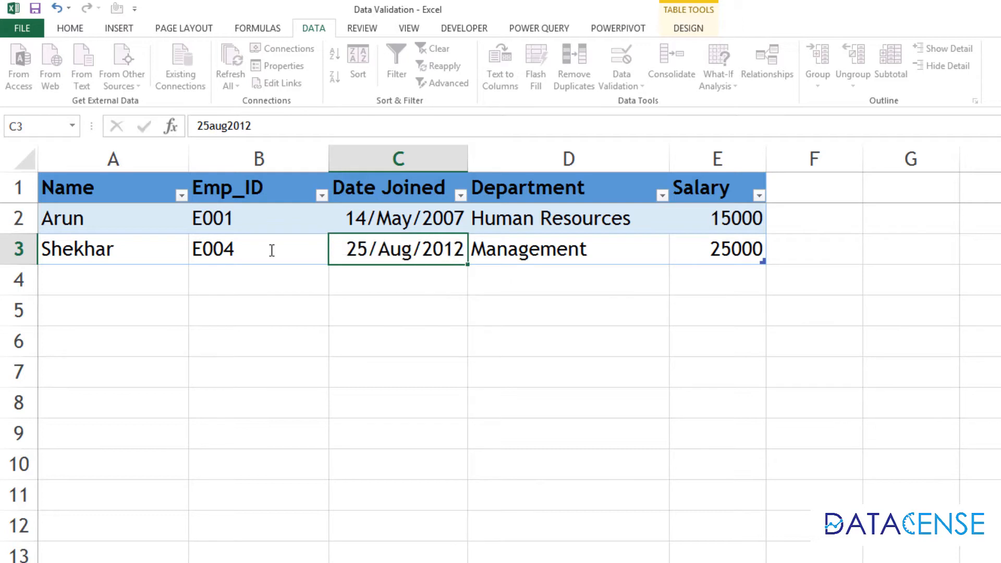